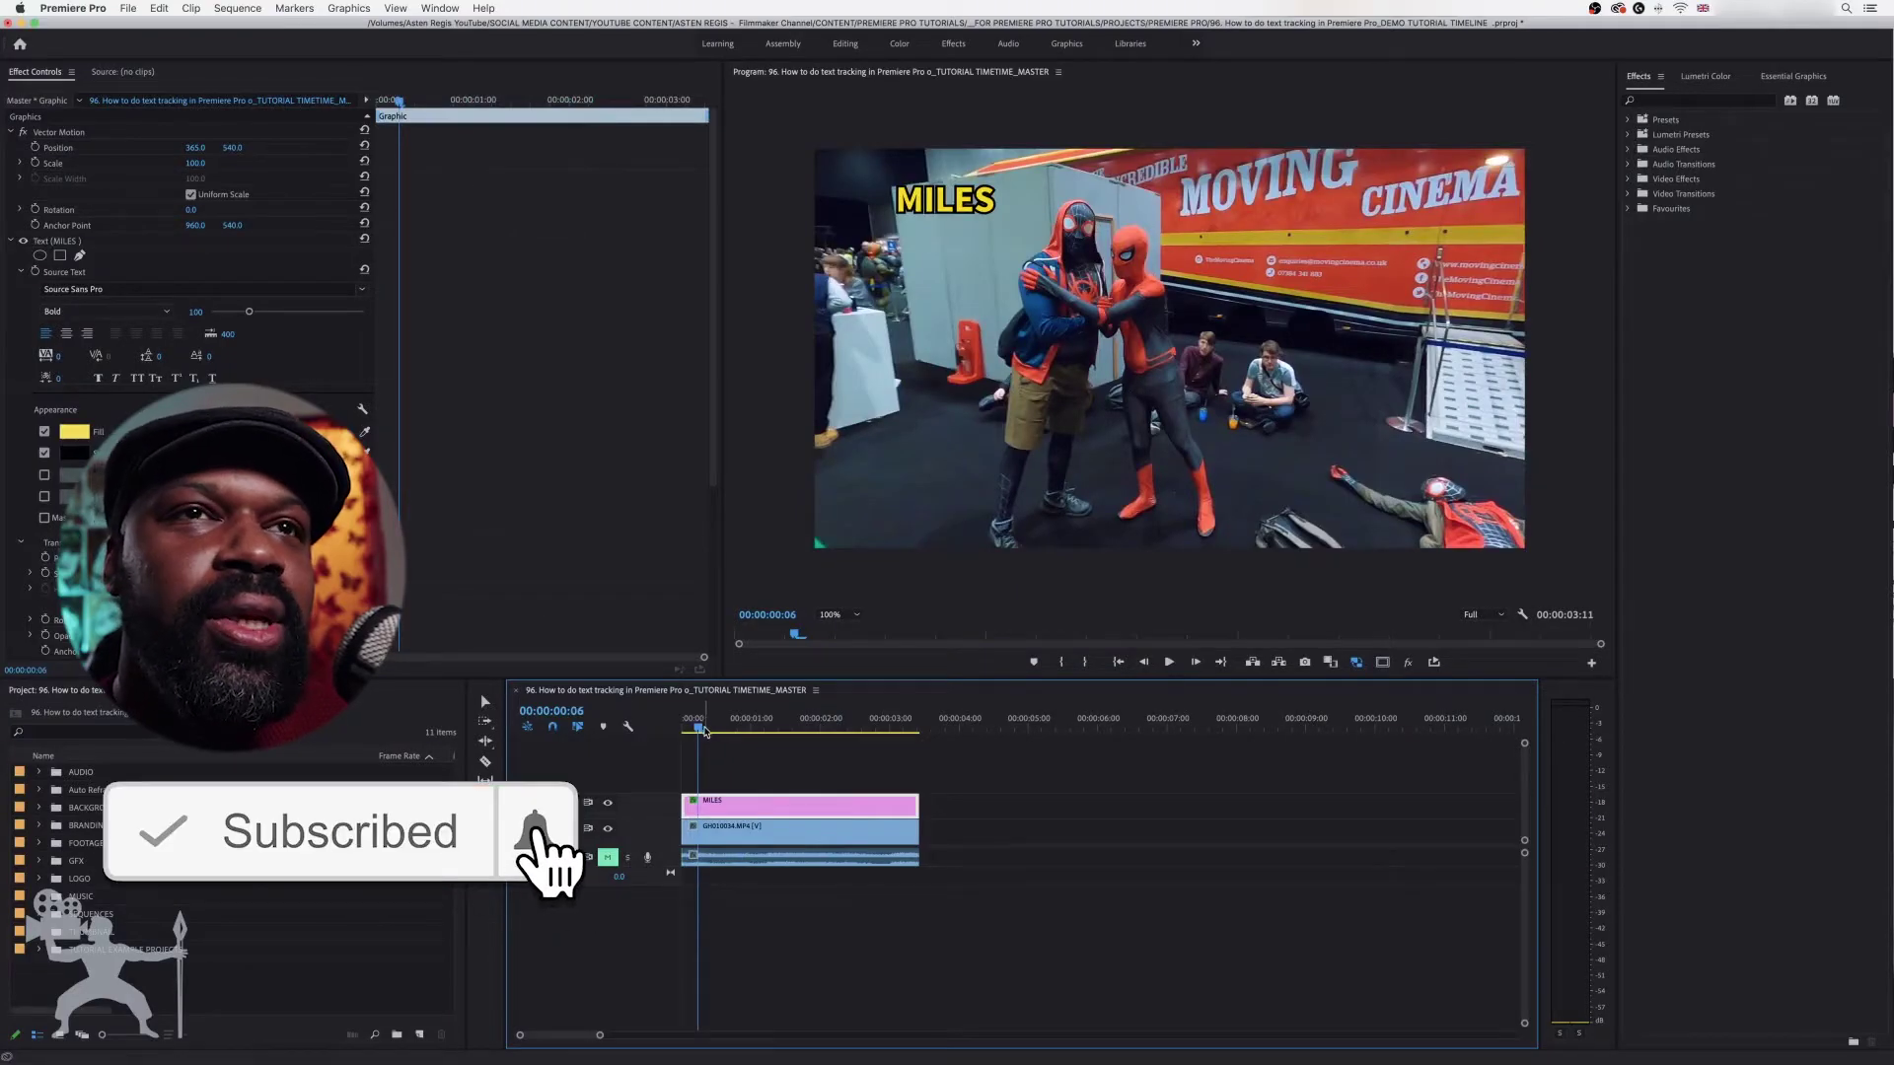
# Scrub the playhead from the first frame to the last frames of the clip.
pyautogui.moveTo(704, 731); pyautogui.dragTo(686, 729)
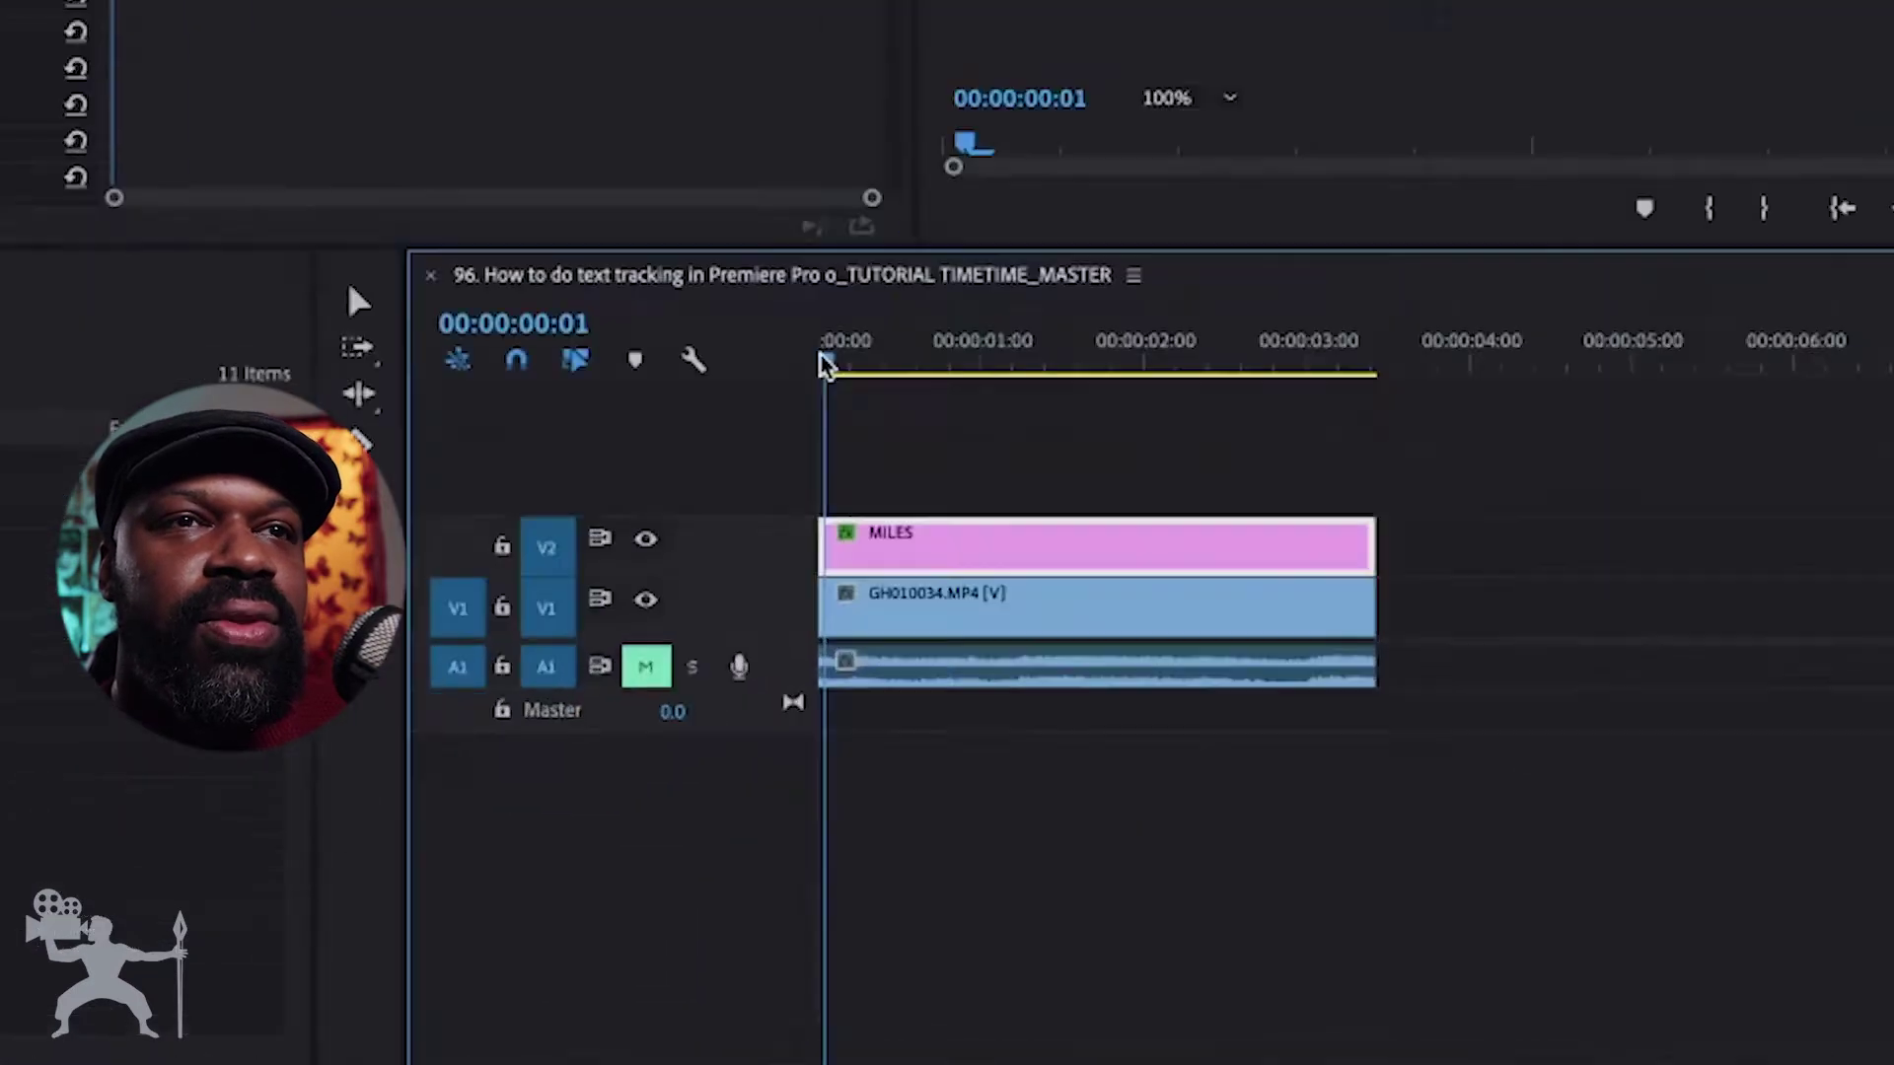
pyautogui.moveTo(826, 365); pyautogui.dragTo(821, 355)
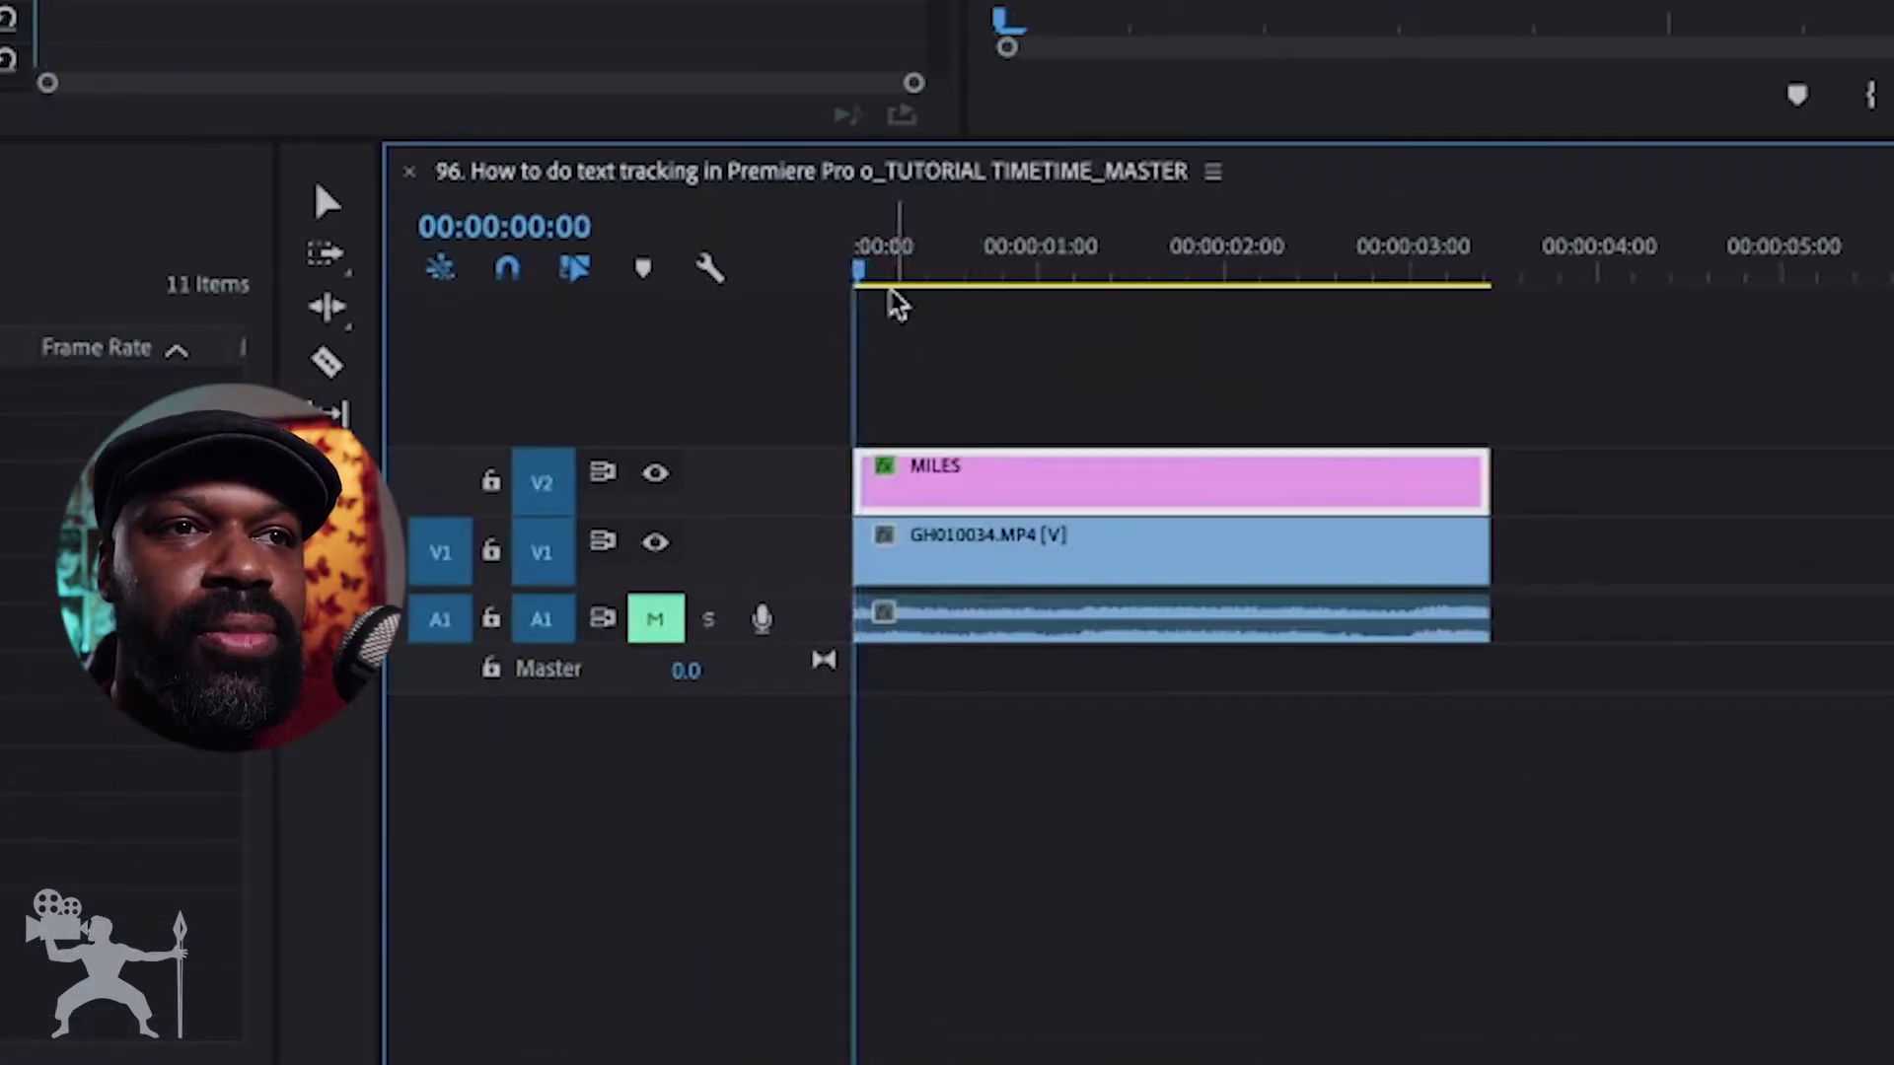
pyautogui.moveTo(897, 304); pyautogui.dragTo(1458, 293)
pyautogui.moveTo(907, 735); pyautogui.dragTo(922, 734)
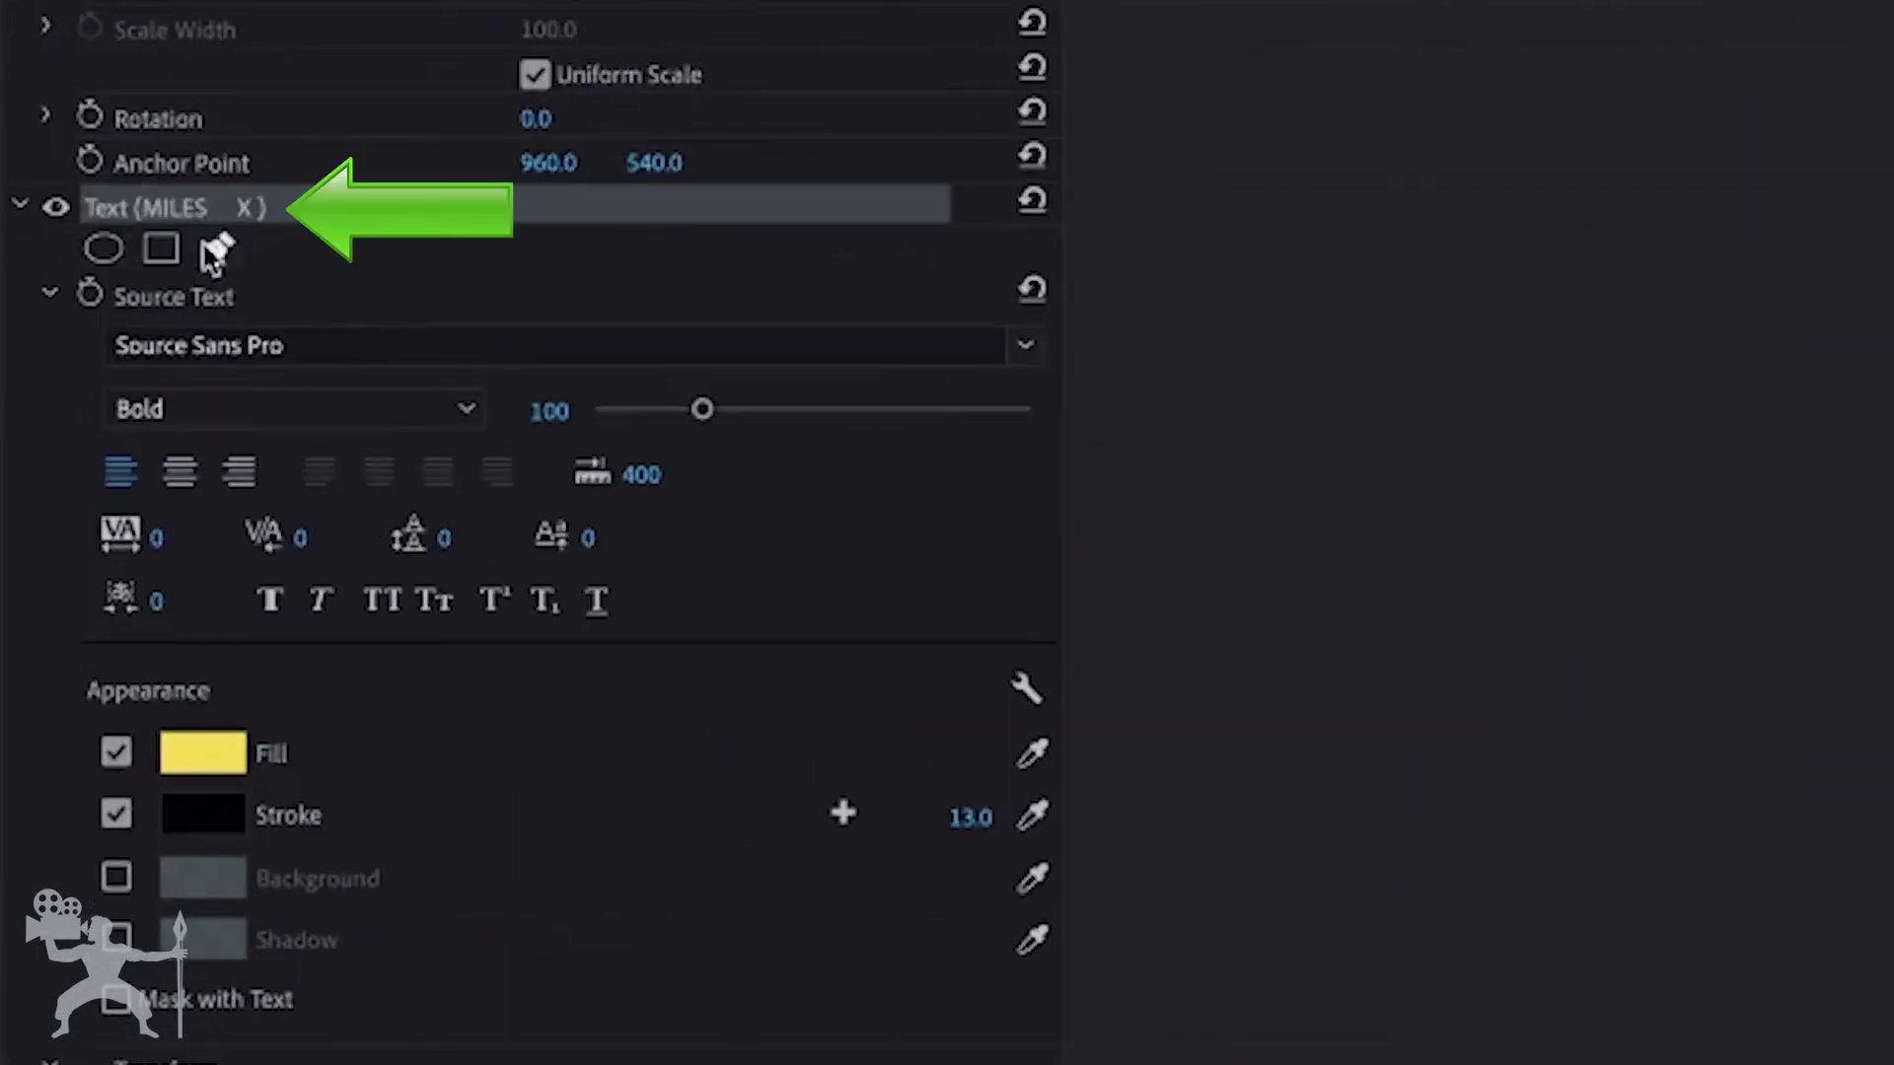
# Center-align the MILES X title and place the X on the subject's head at 1034.1, 253.9.
pyautogui.scroll(-3, 436, 856)
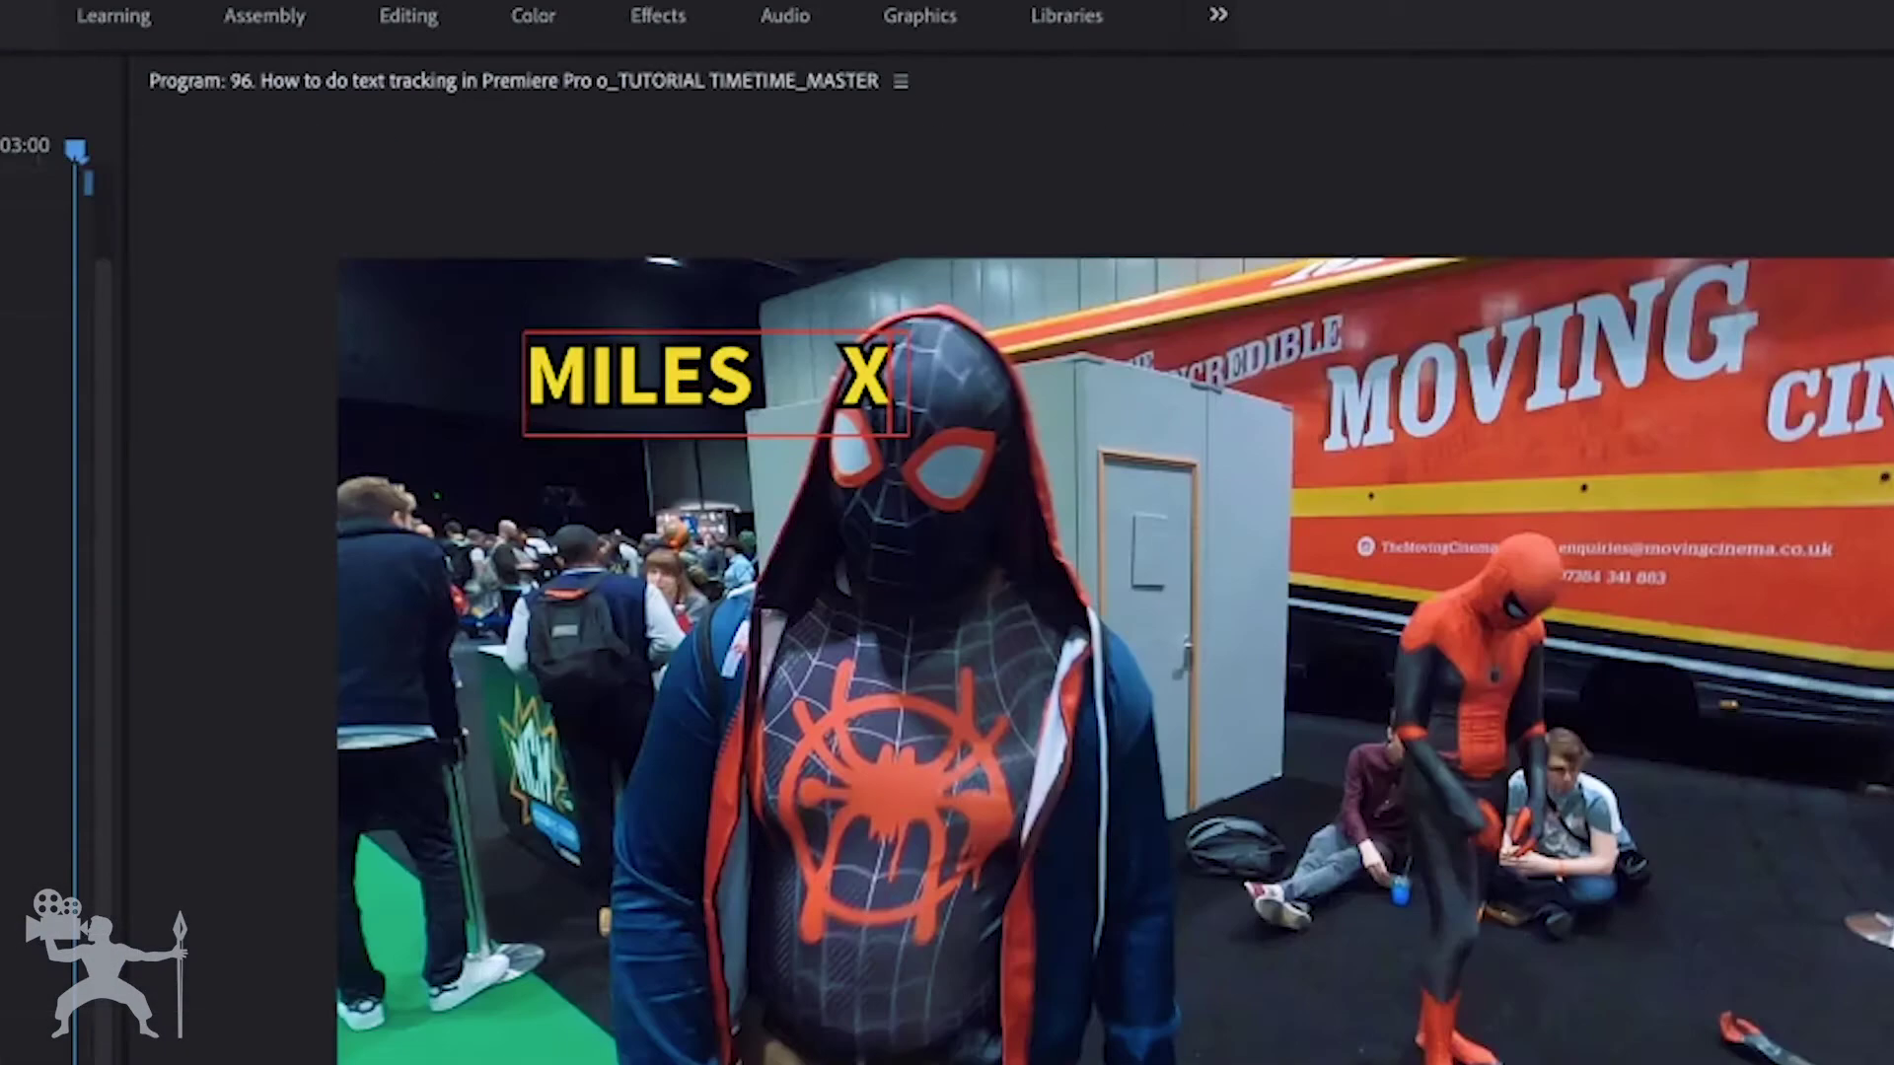
pyautogui.click(150, 557)
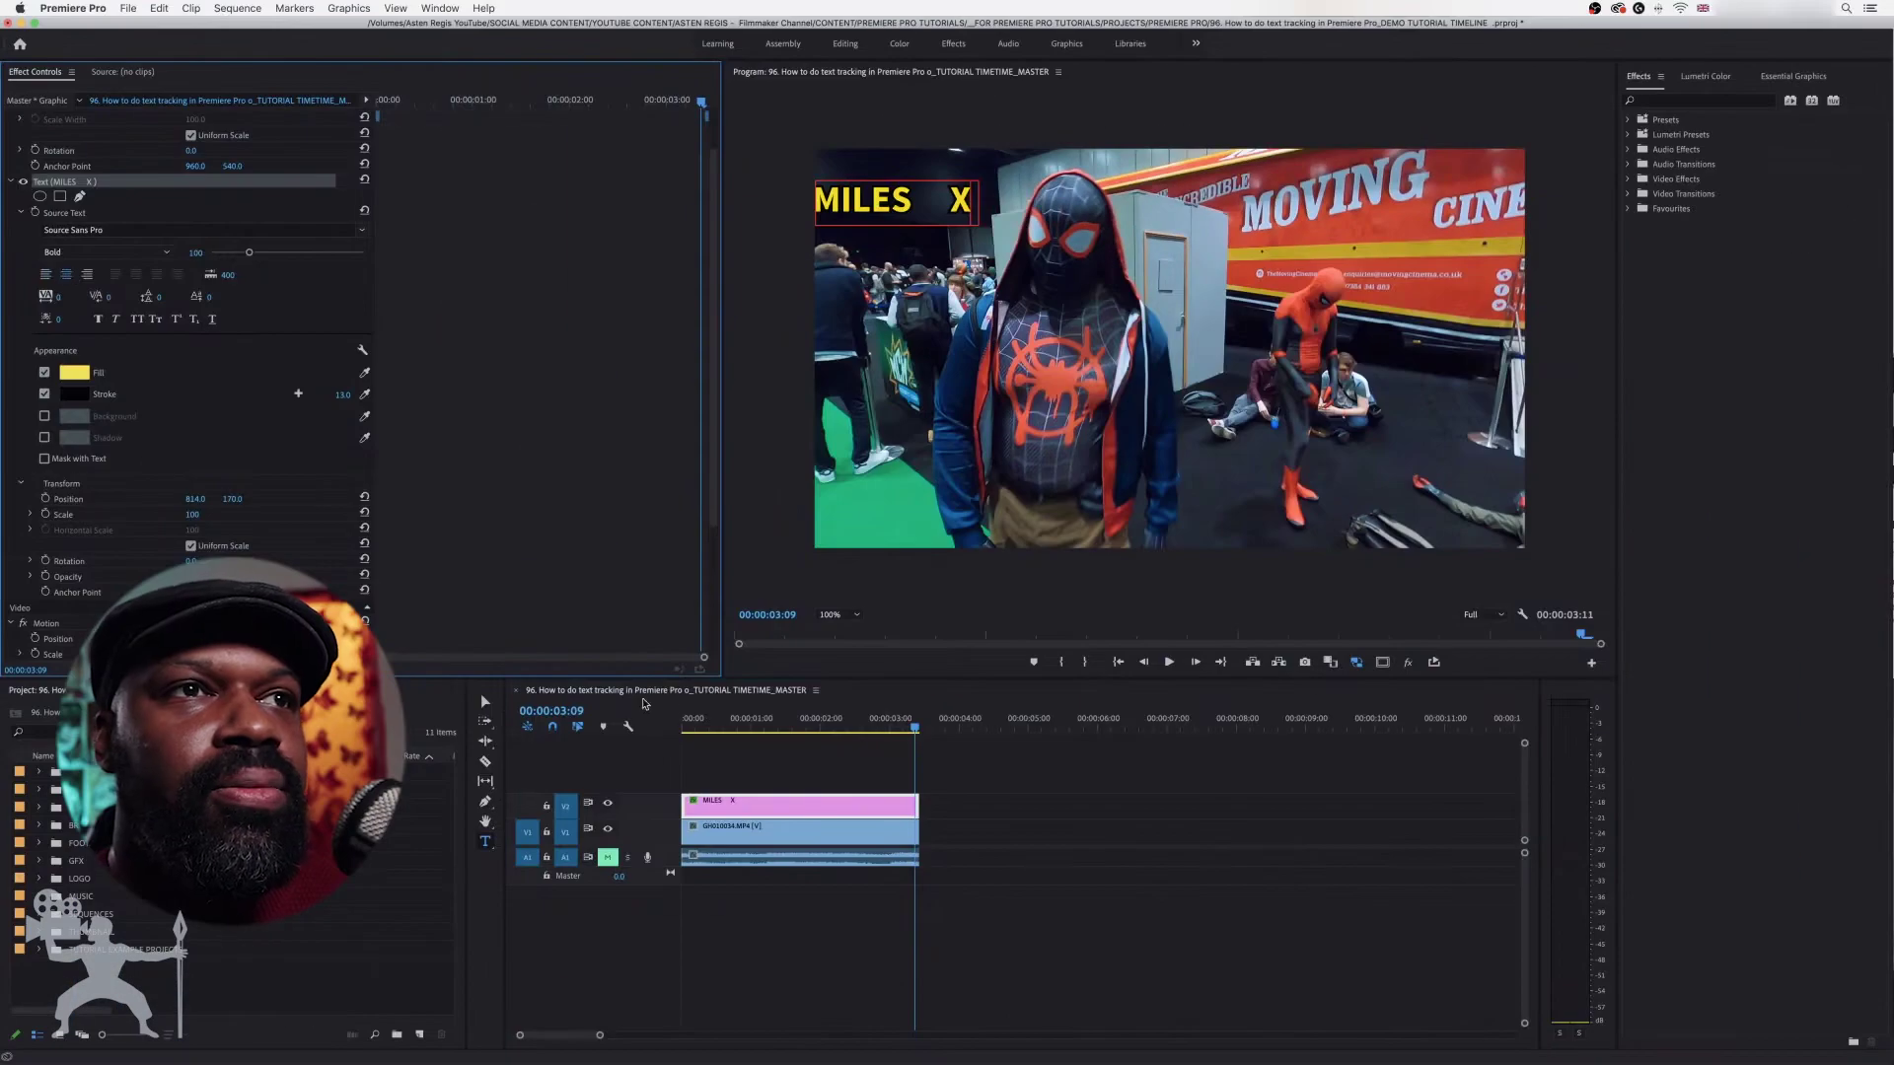
pyautogui.click(484, 702)
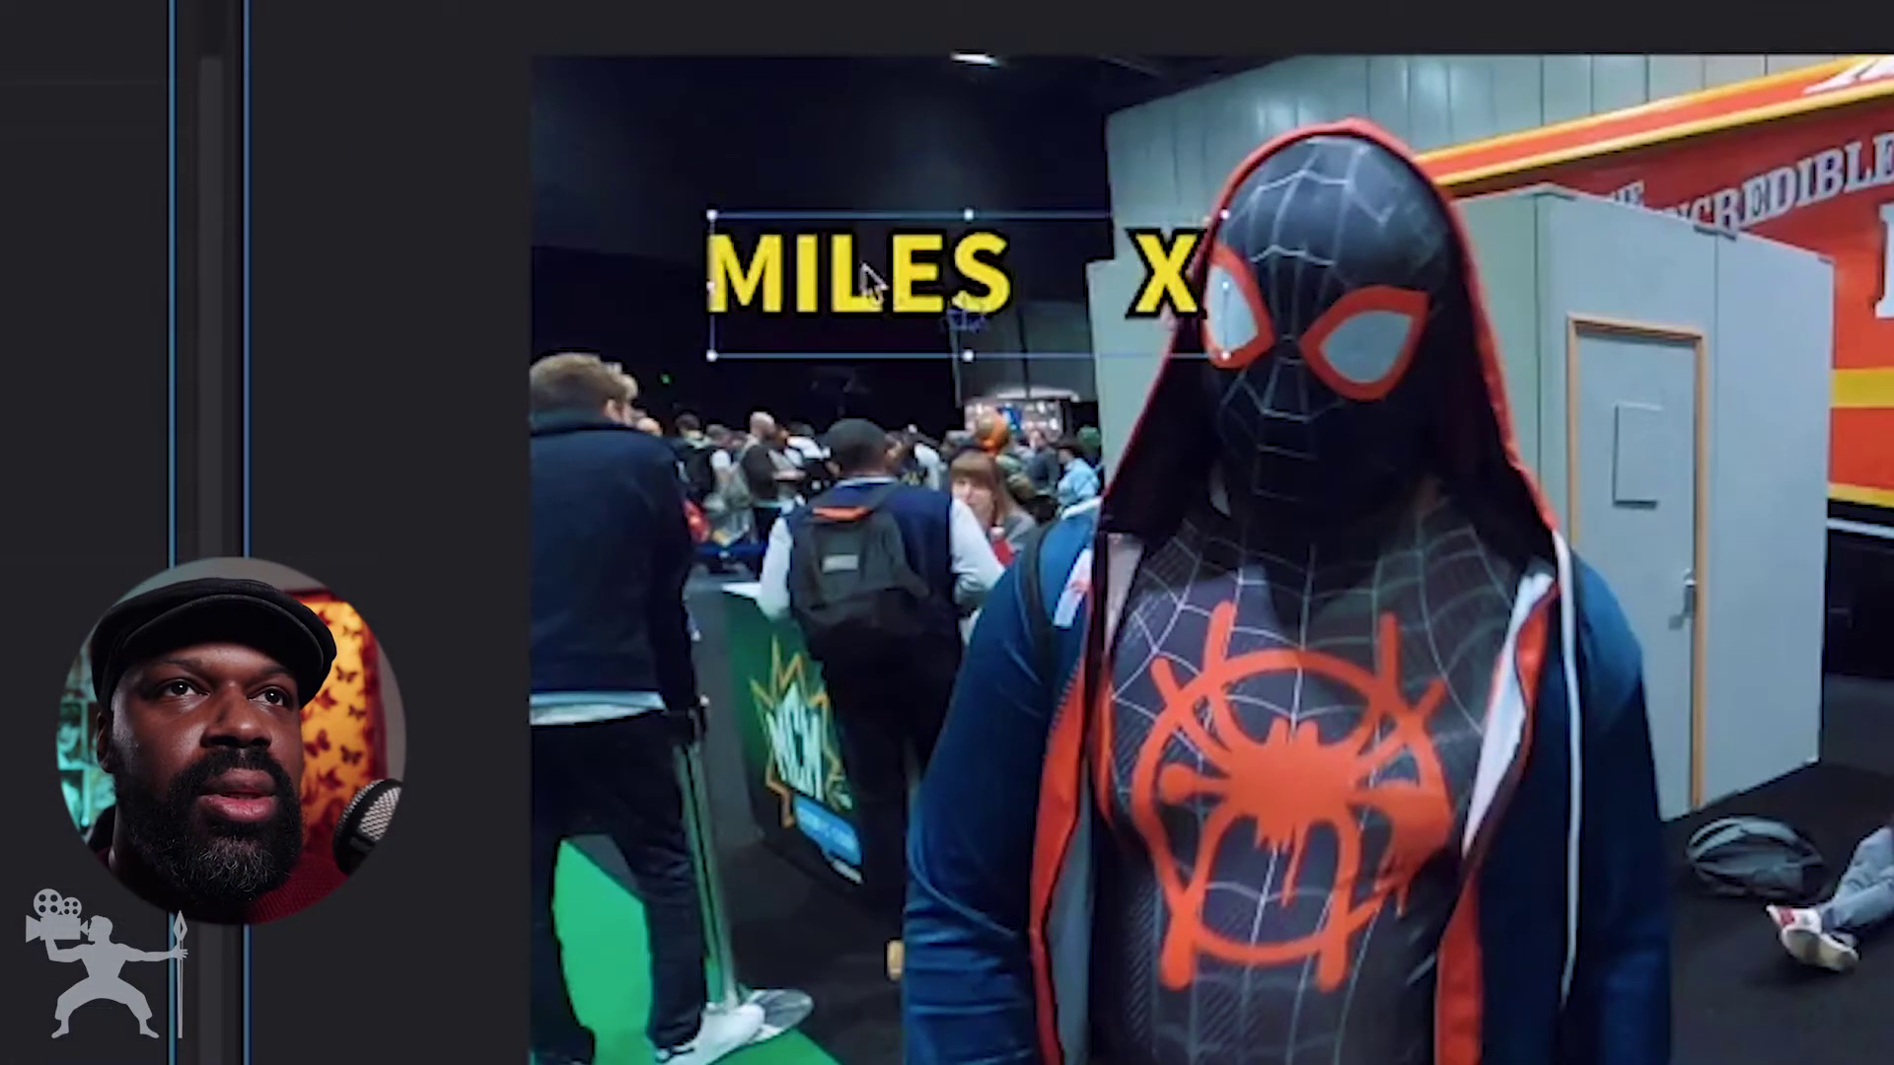
pyautogui.moveTo(862, 264); pyautogui.dragTo(933, 302)
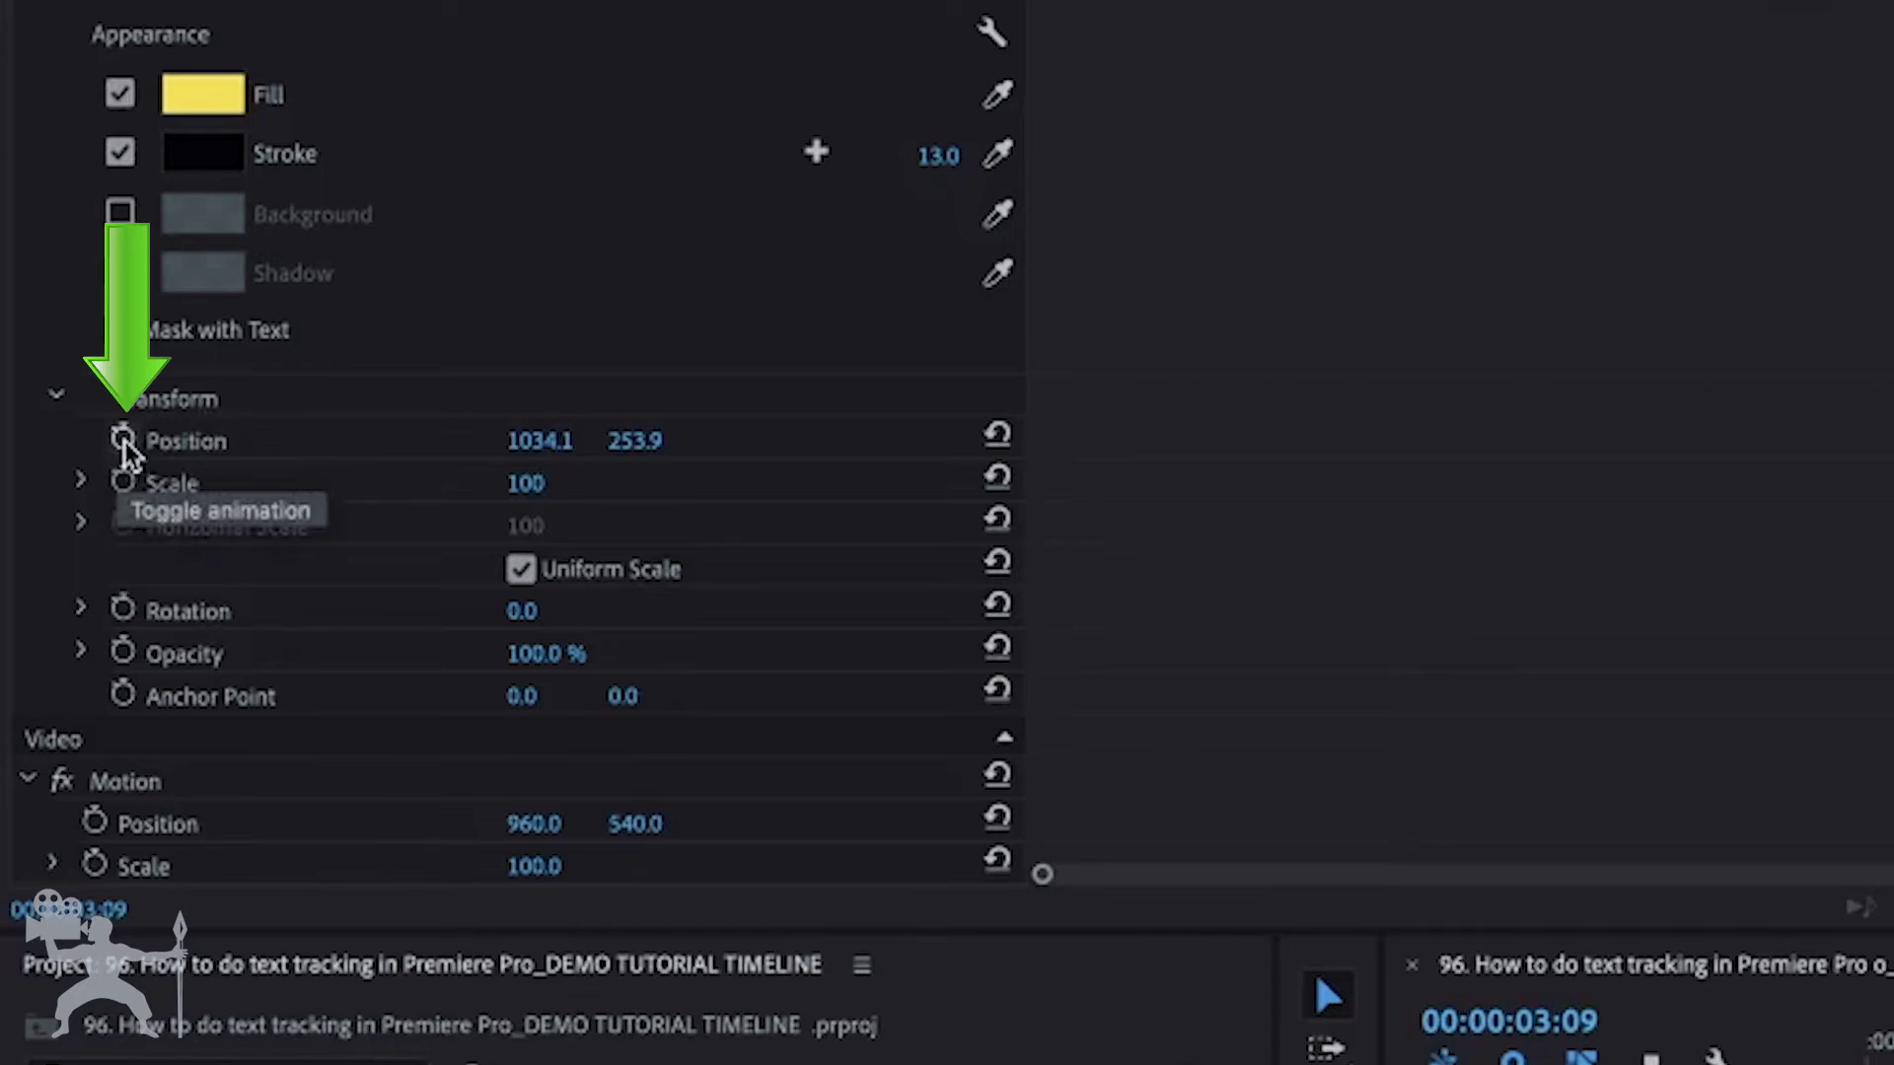
# Enable Position keyframing and place the X over the mask at 1114.1, 257.9 at 00:00:00:00.
pyautogui.click(123, 440)
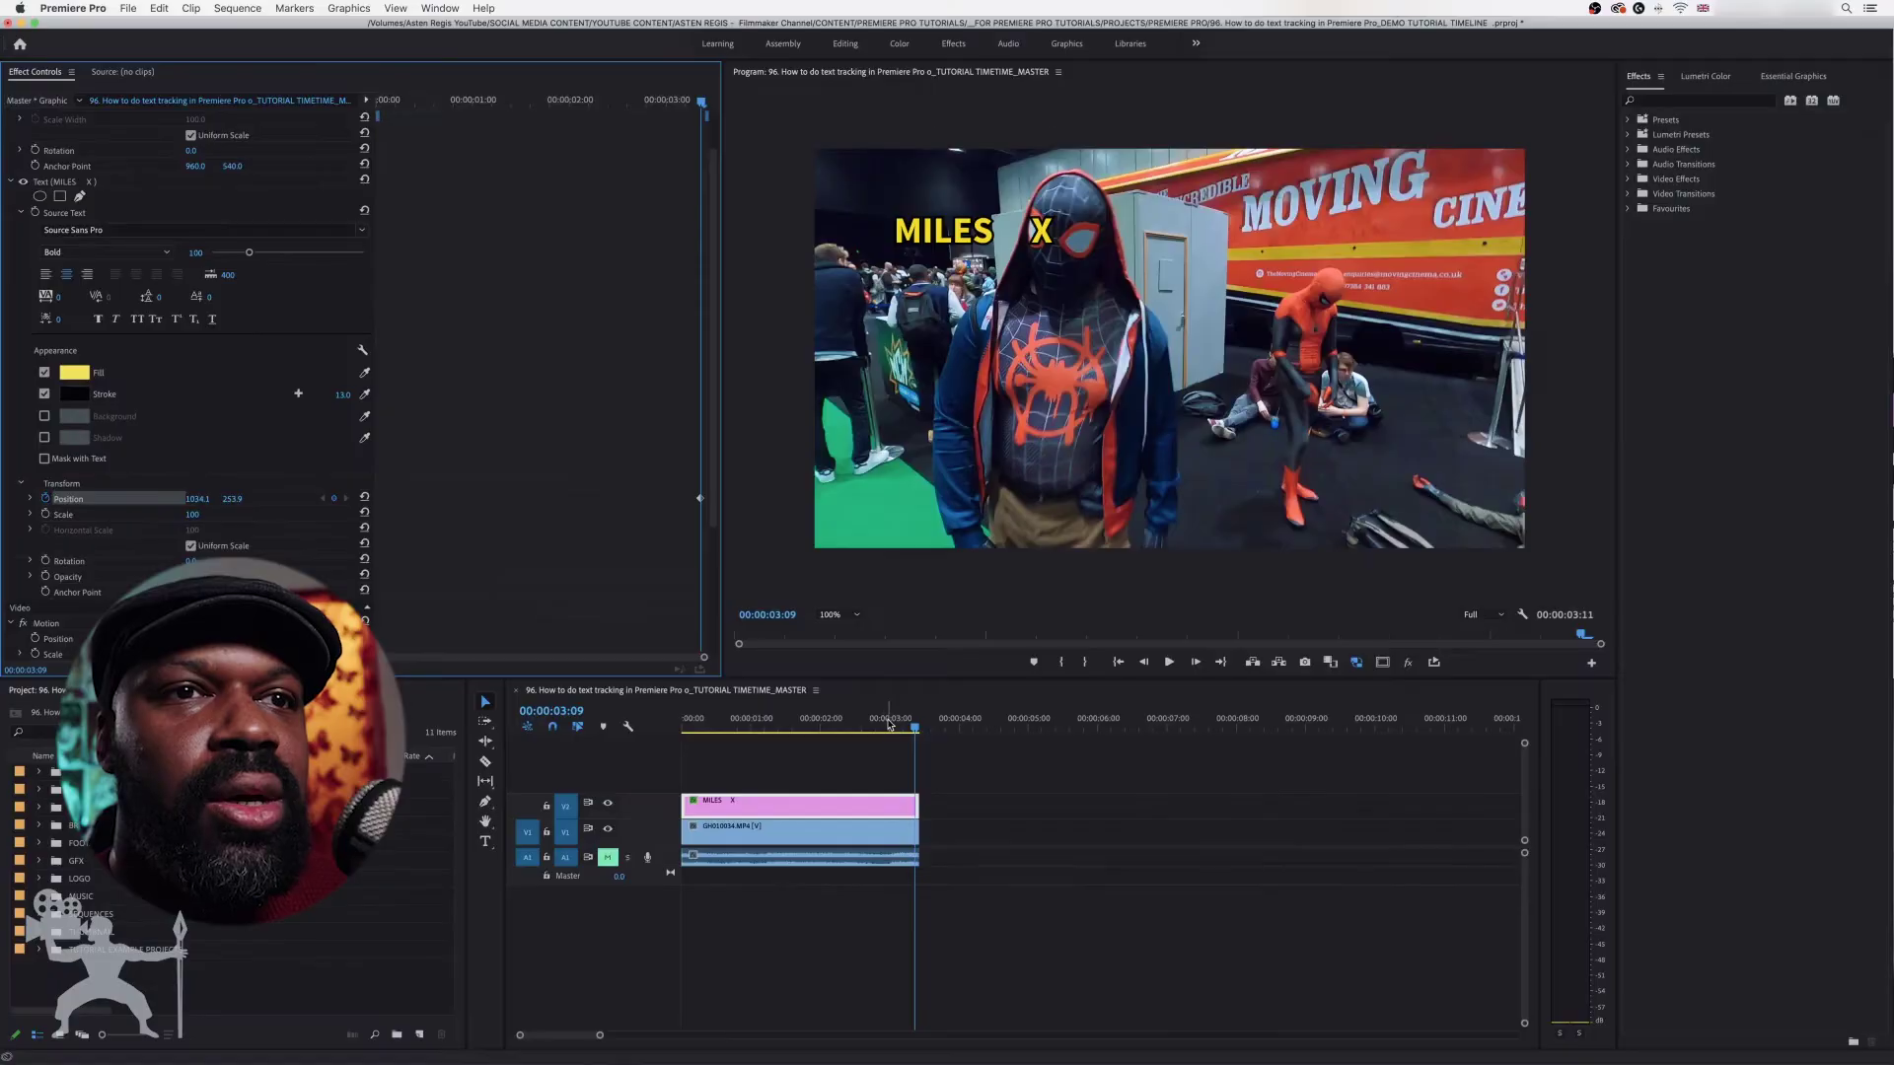
pyautogui.moveTo(858, 727); pyautogui.dragTo(679, 727)
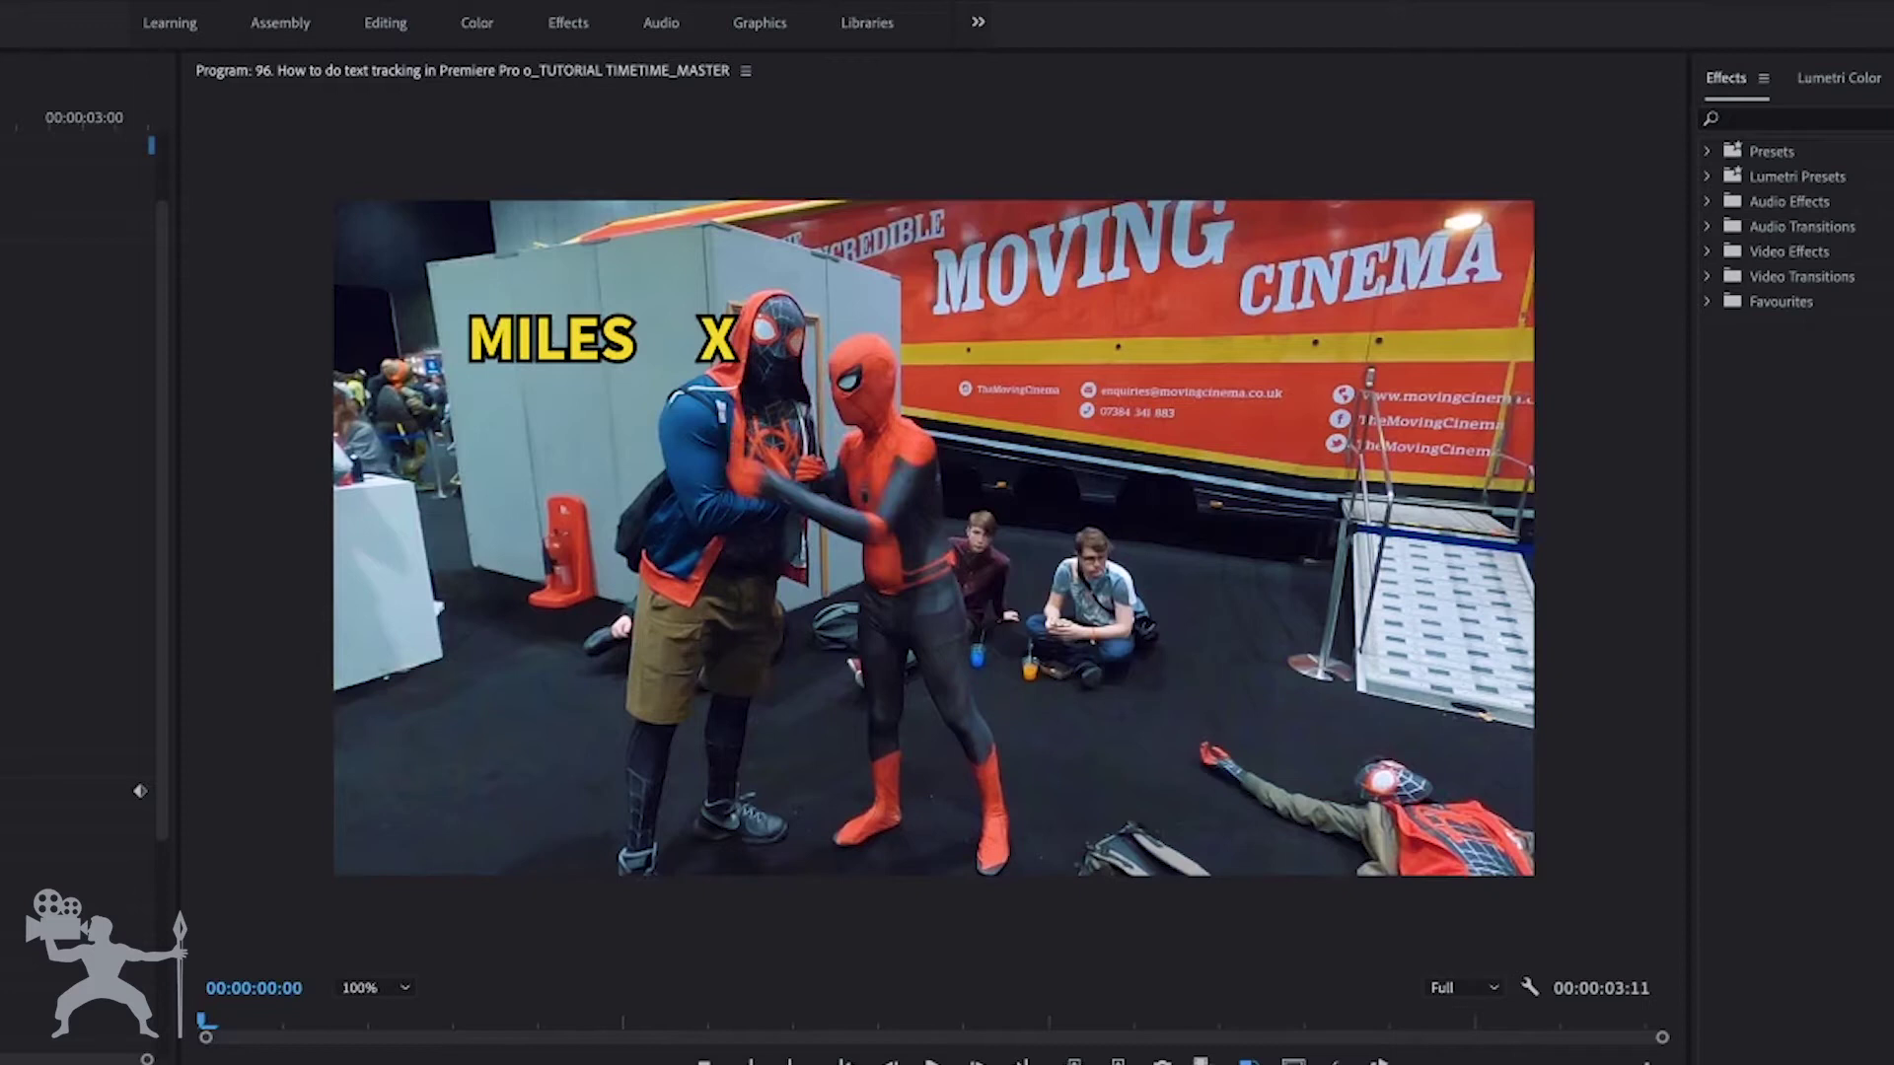
pyautogui.moveTo(585, 343); pyautogui.dragTo(636, 347)
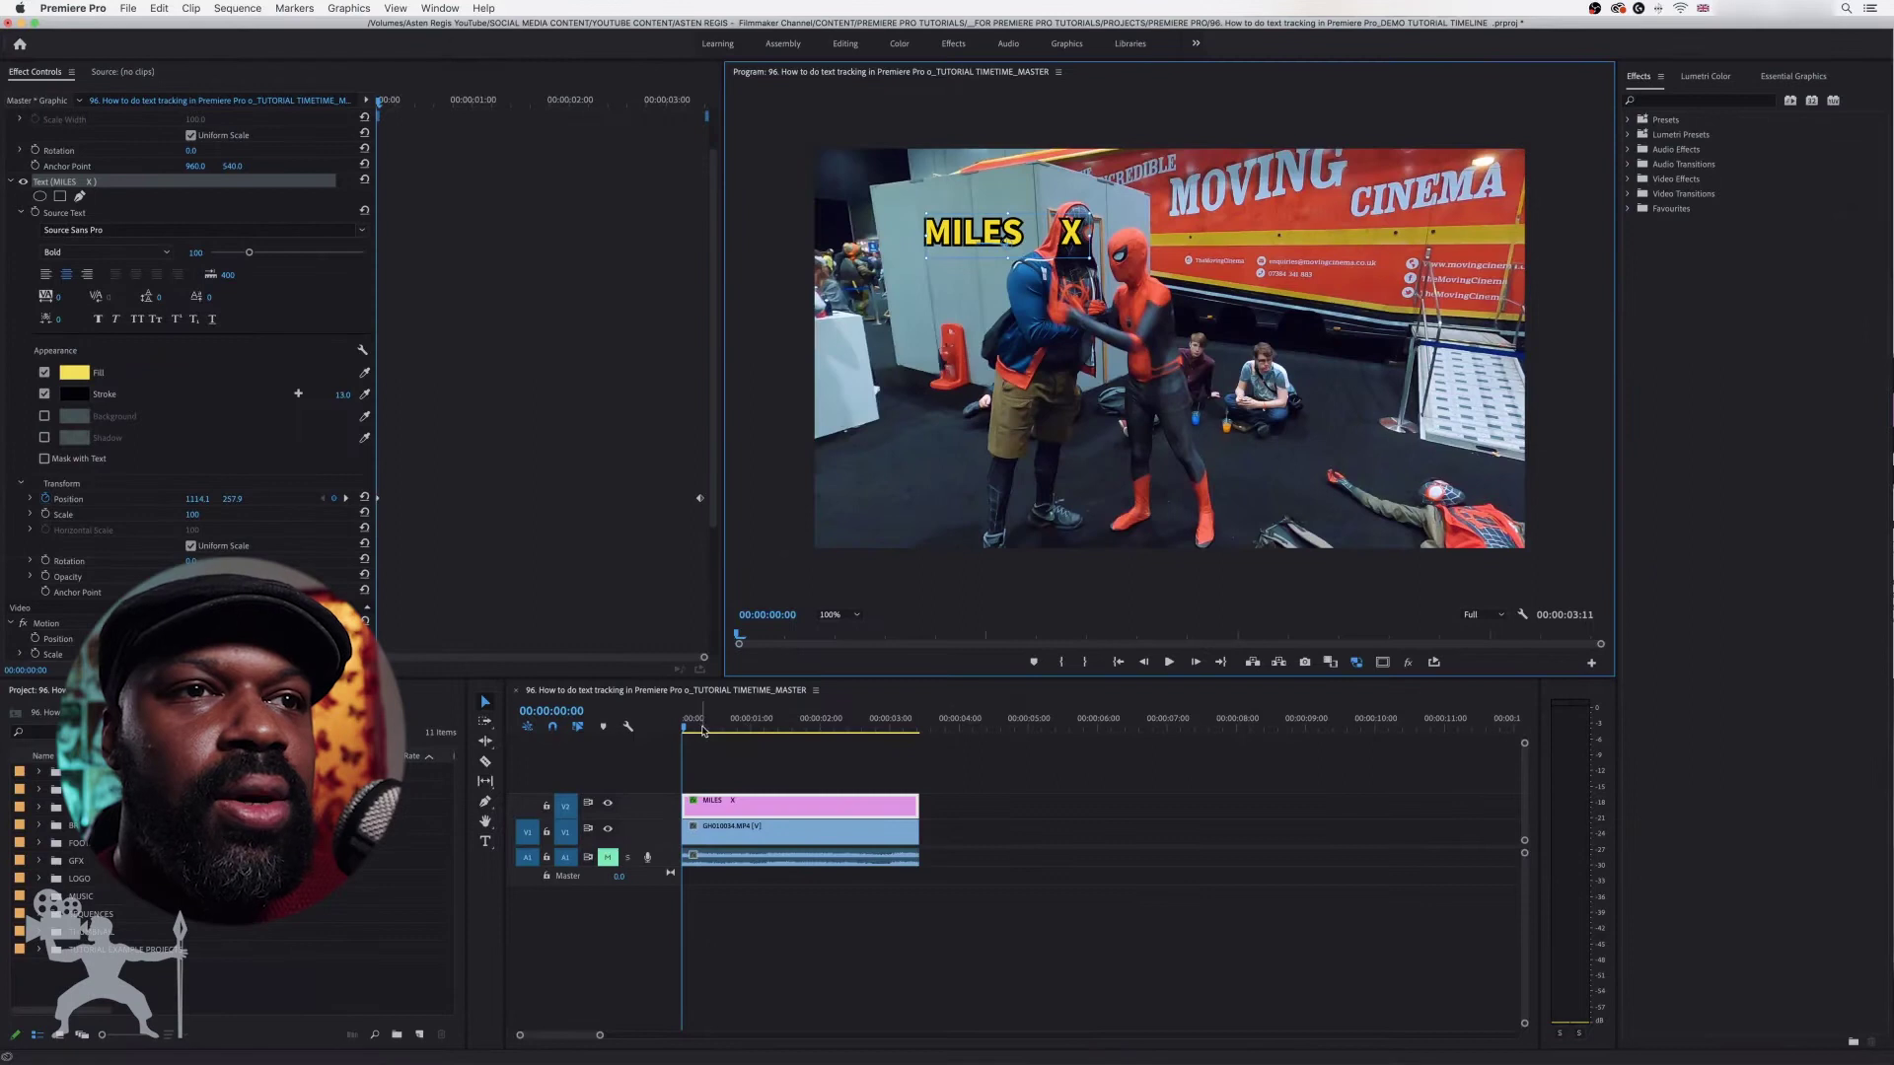
# Add Position keyframes at later frames toward the clip end, realigning the X over the subject's head.
pyautogui.press('space')
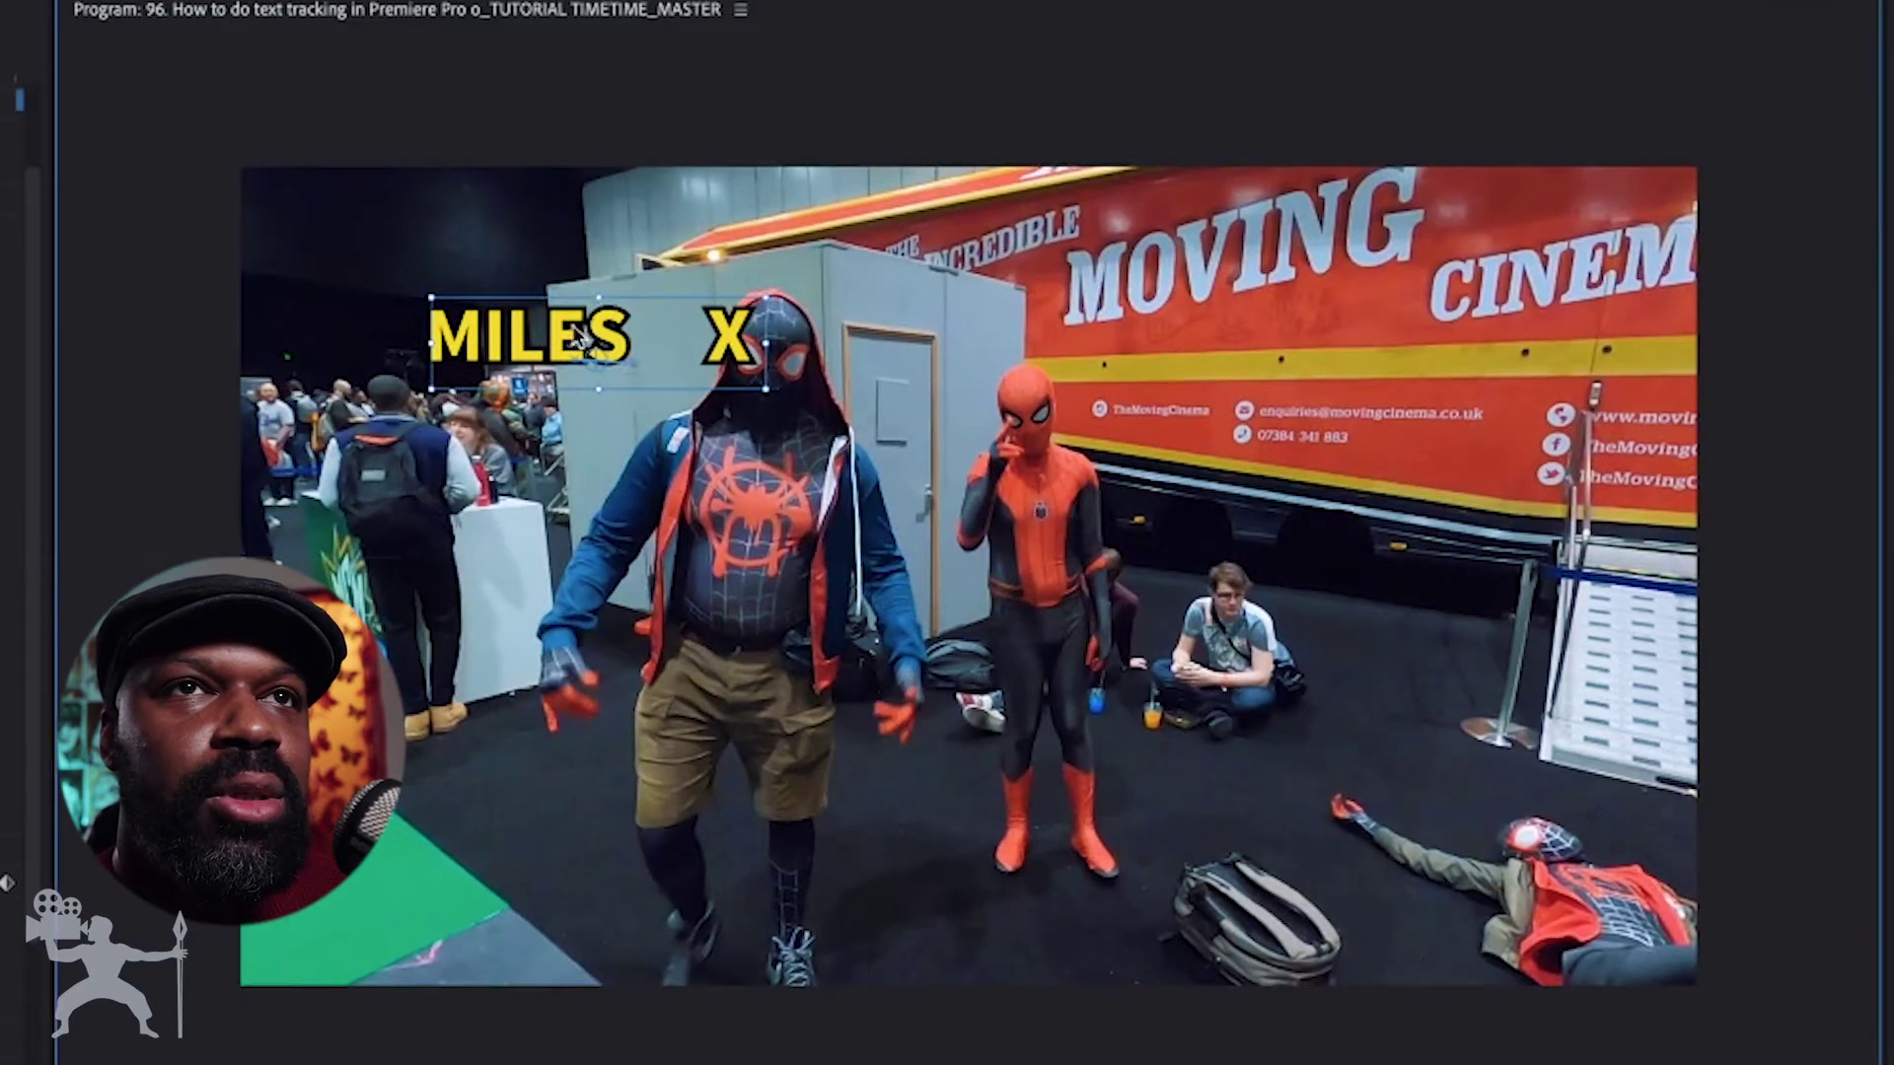
pyautogui.moveTo(577, 335); pyautogui.dragTo(622, 360)
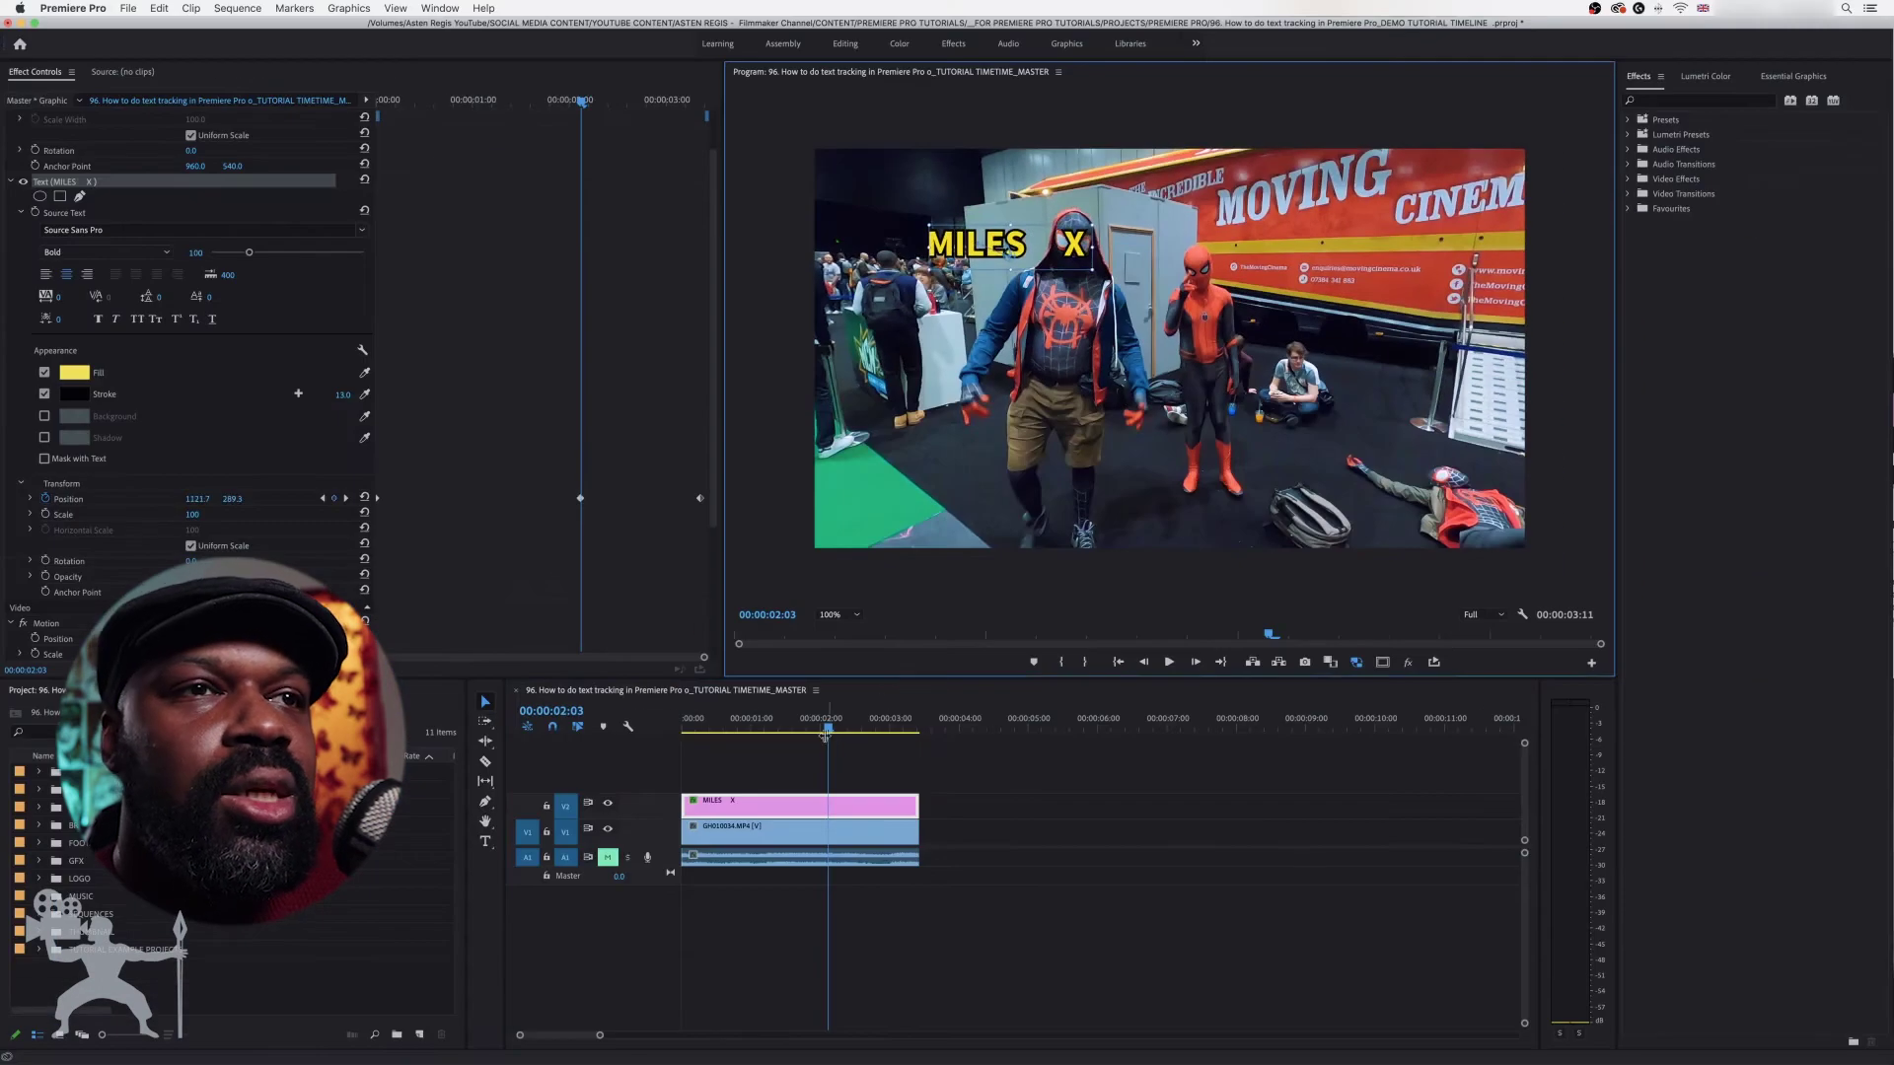
pyautogui.moveTo(837, 731); pyautogui.dragTo(859, 730)
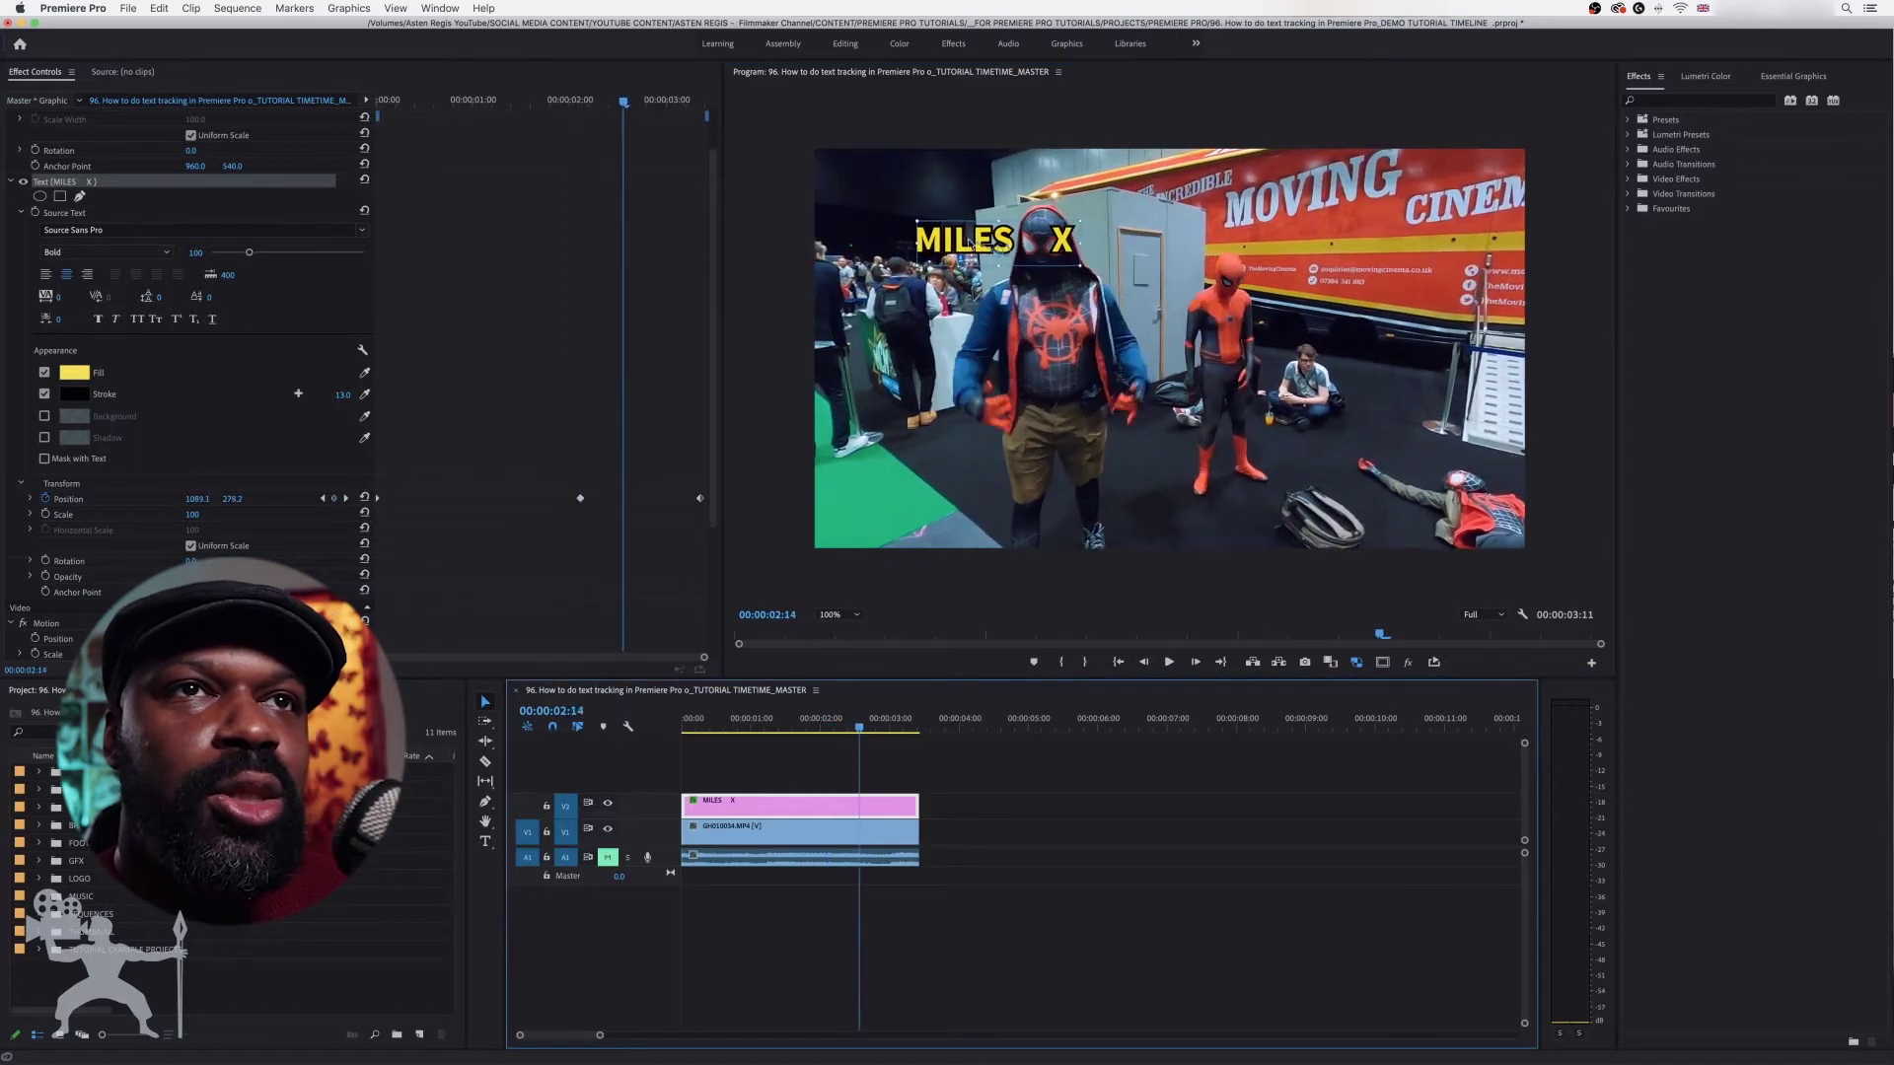
pyautogui.moveTo(972, 244); pyautogui.dragTo(955, 246)
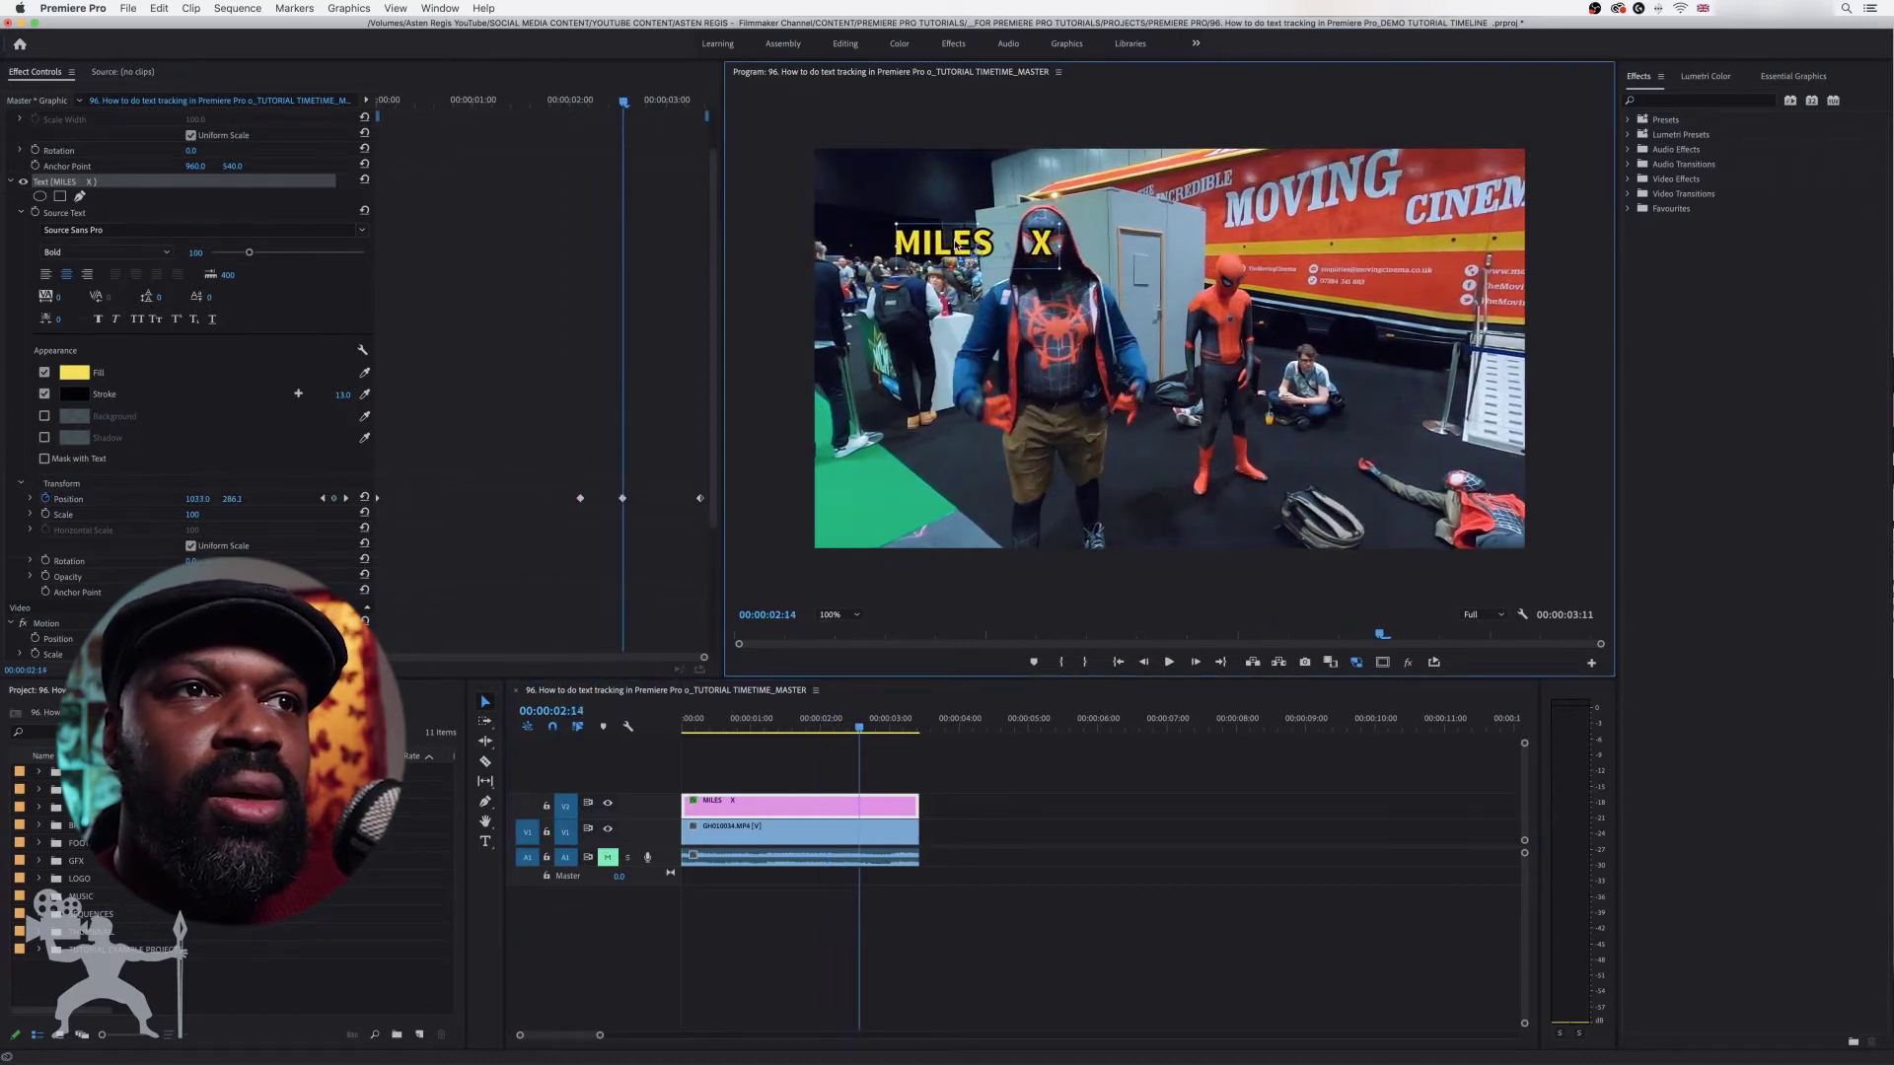
pyautogui.moveTo(864, 727); pyautogui.dragTo(882, 727)
pyautogui.moveTo(971, 244); pyautogui.dragTo(958, 241)
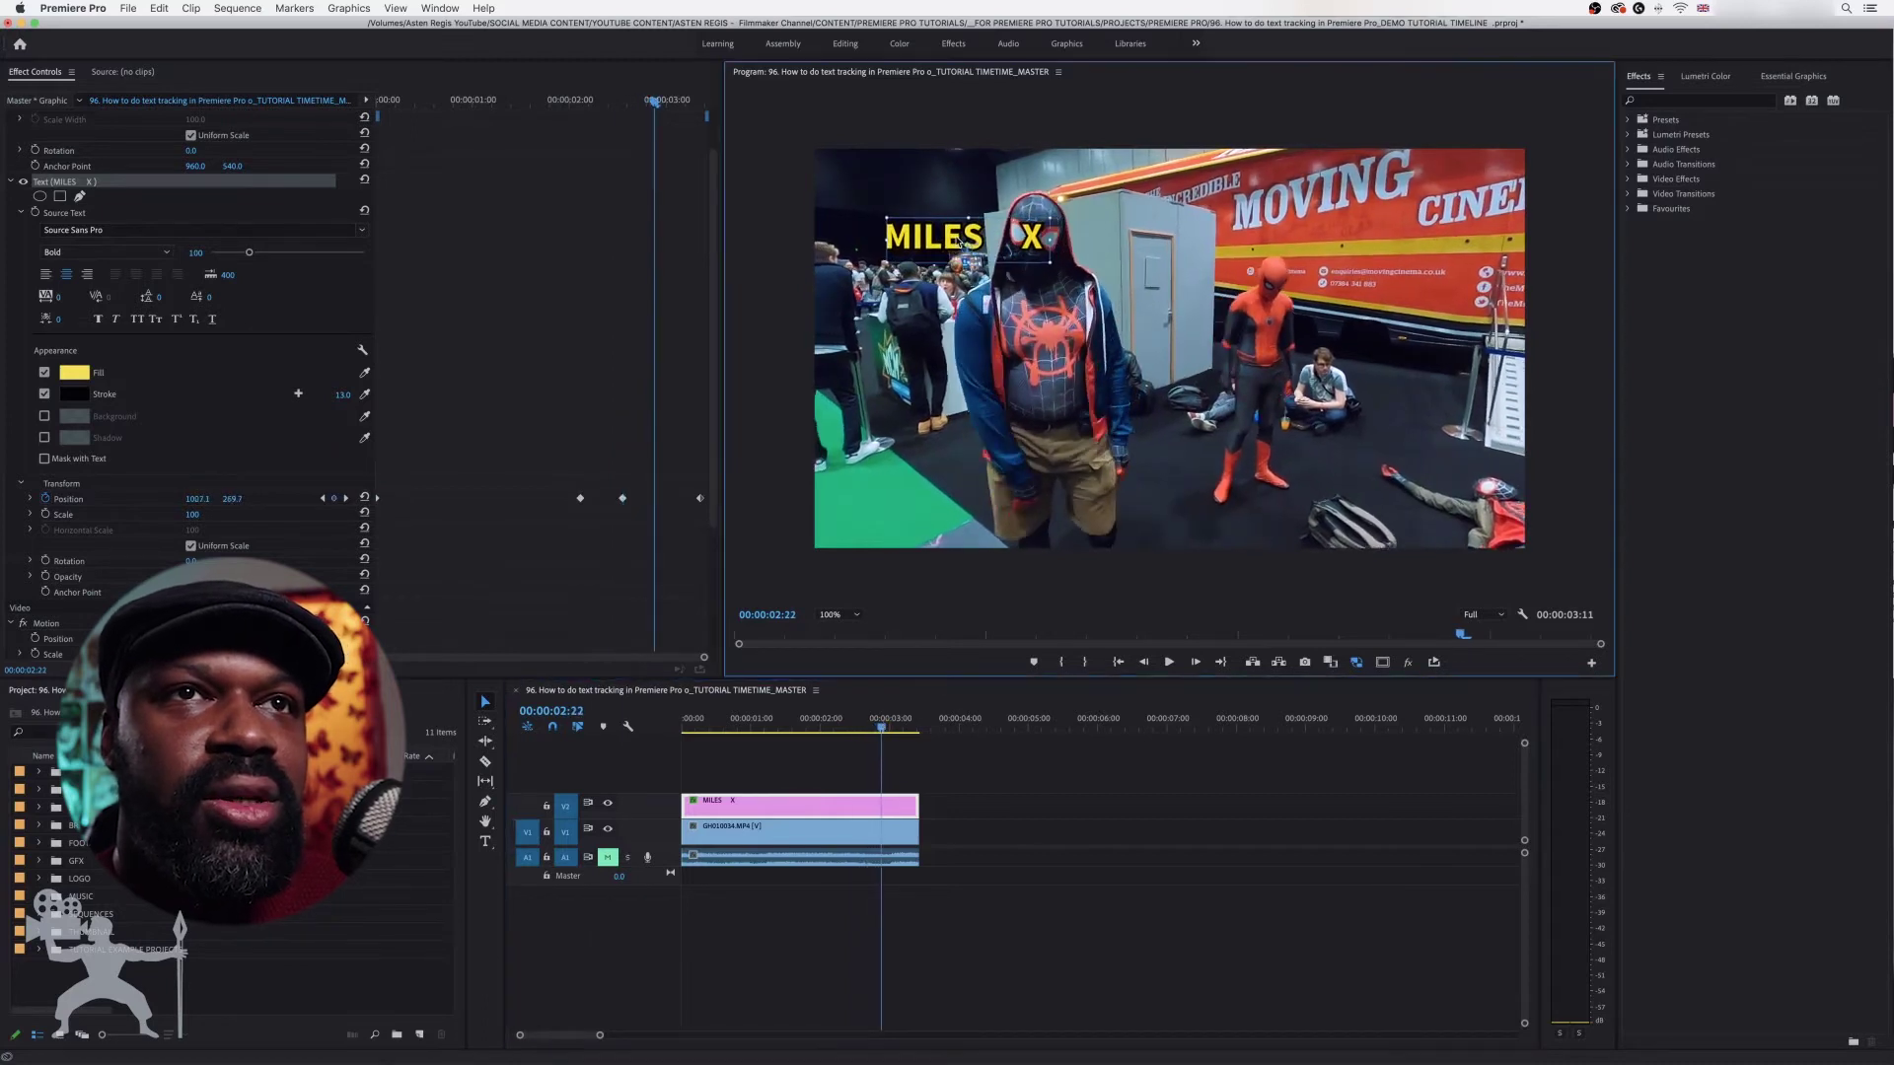
pyautogui.moveTo(890, 731); pyautogui.dragTo(900, 729)
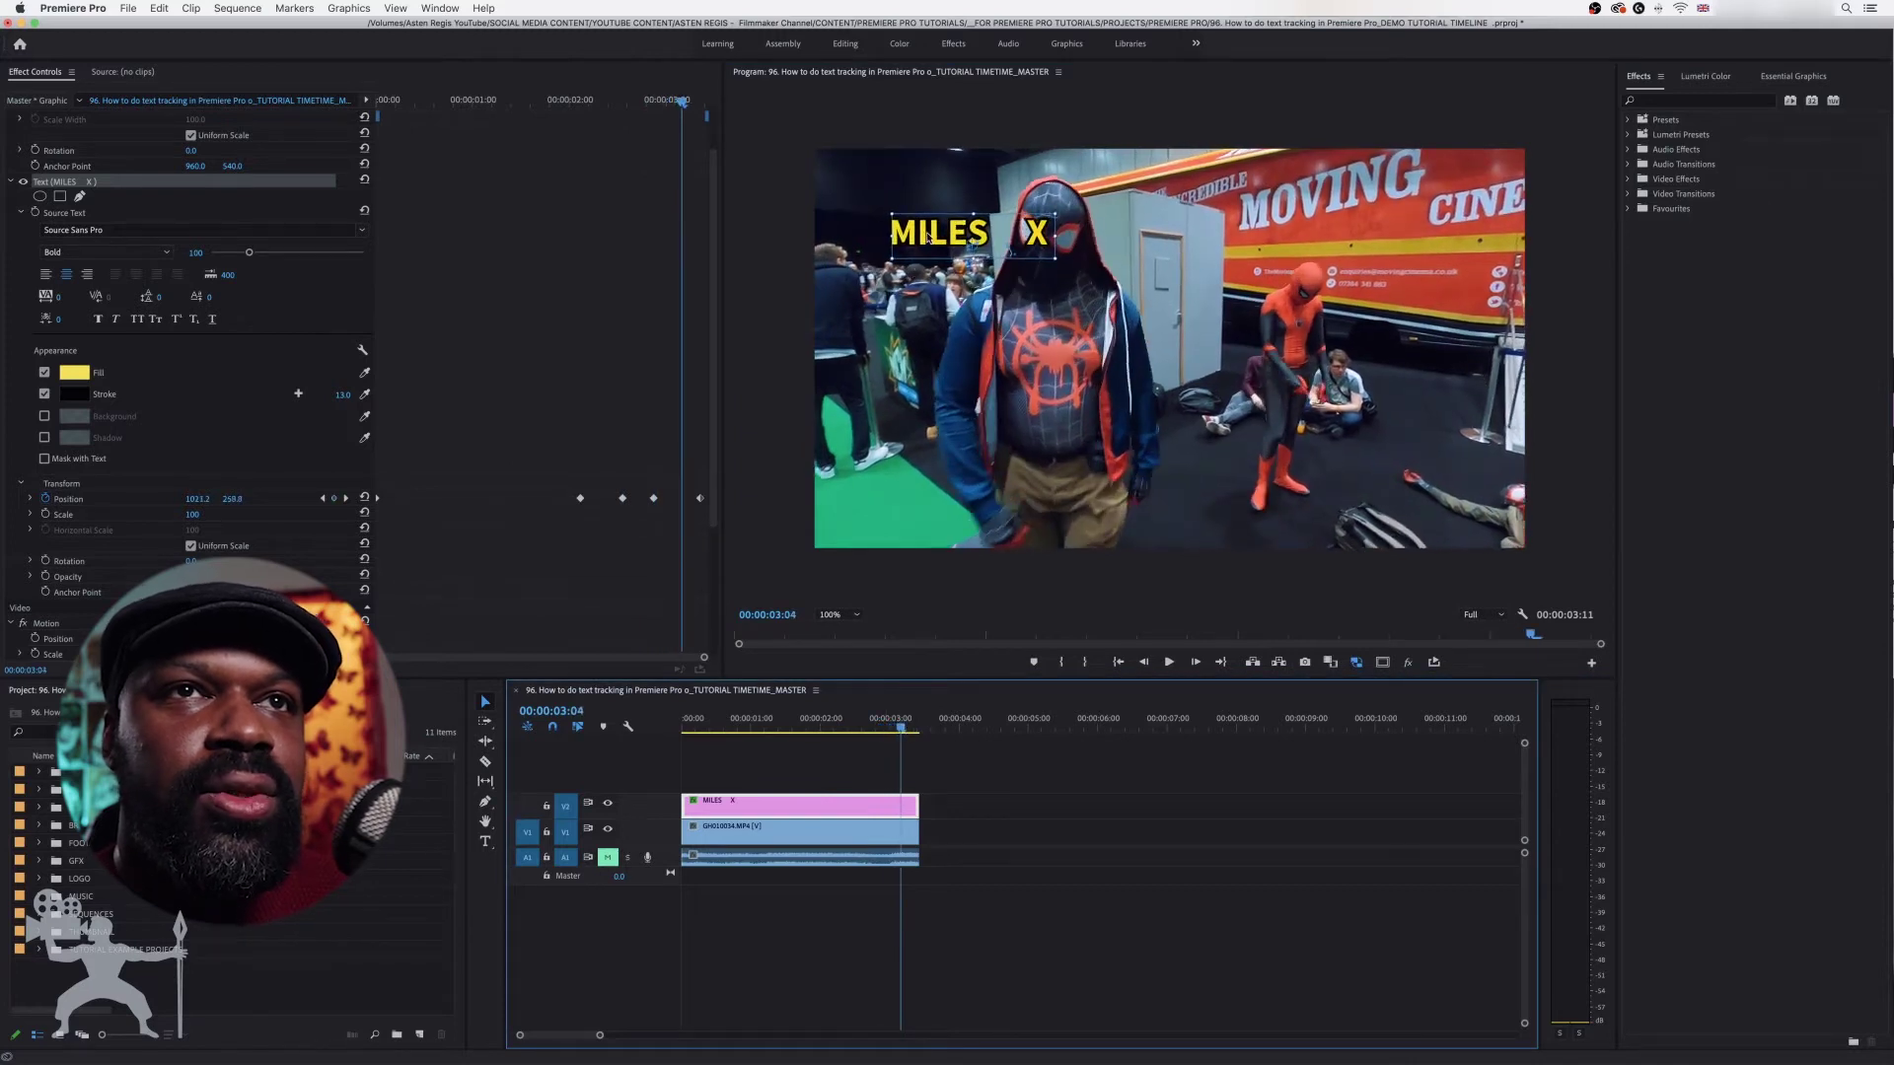
pyautogui.moveTo(928, 237); pyautogui.dragTo(943, 233)
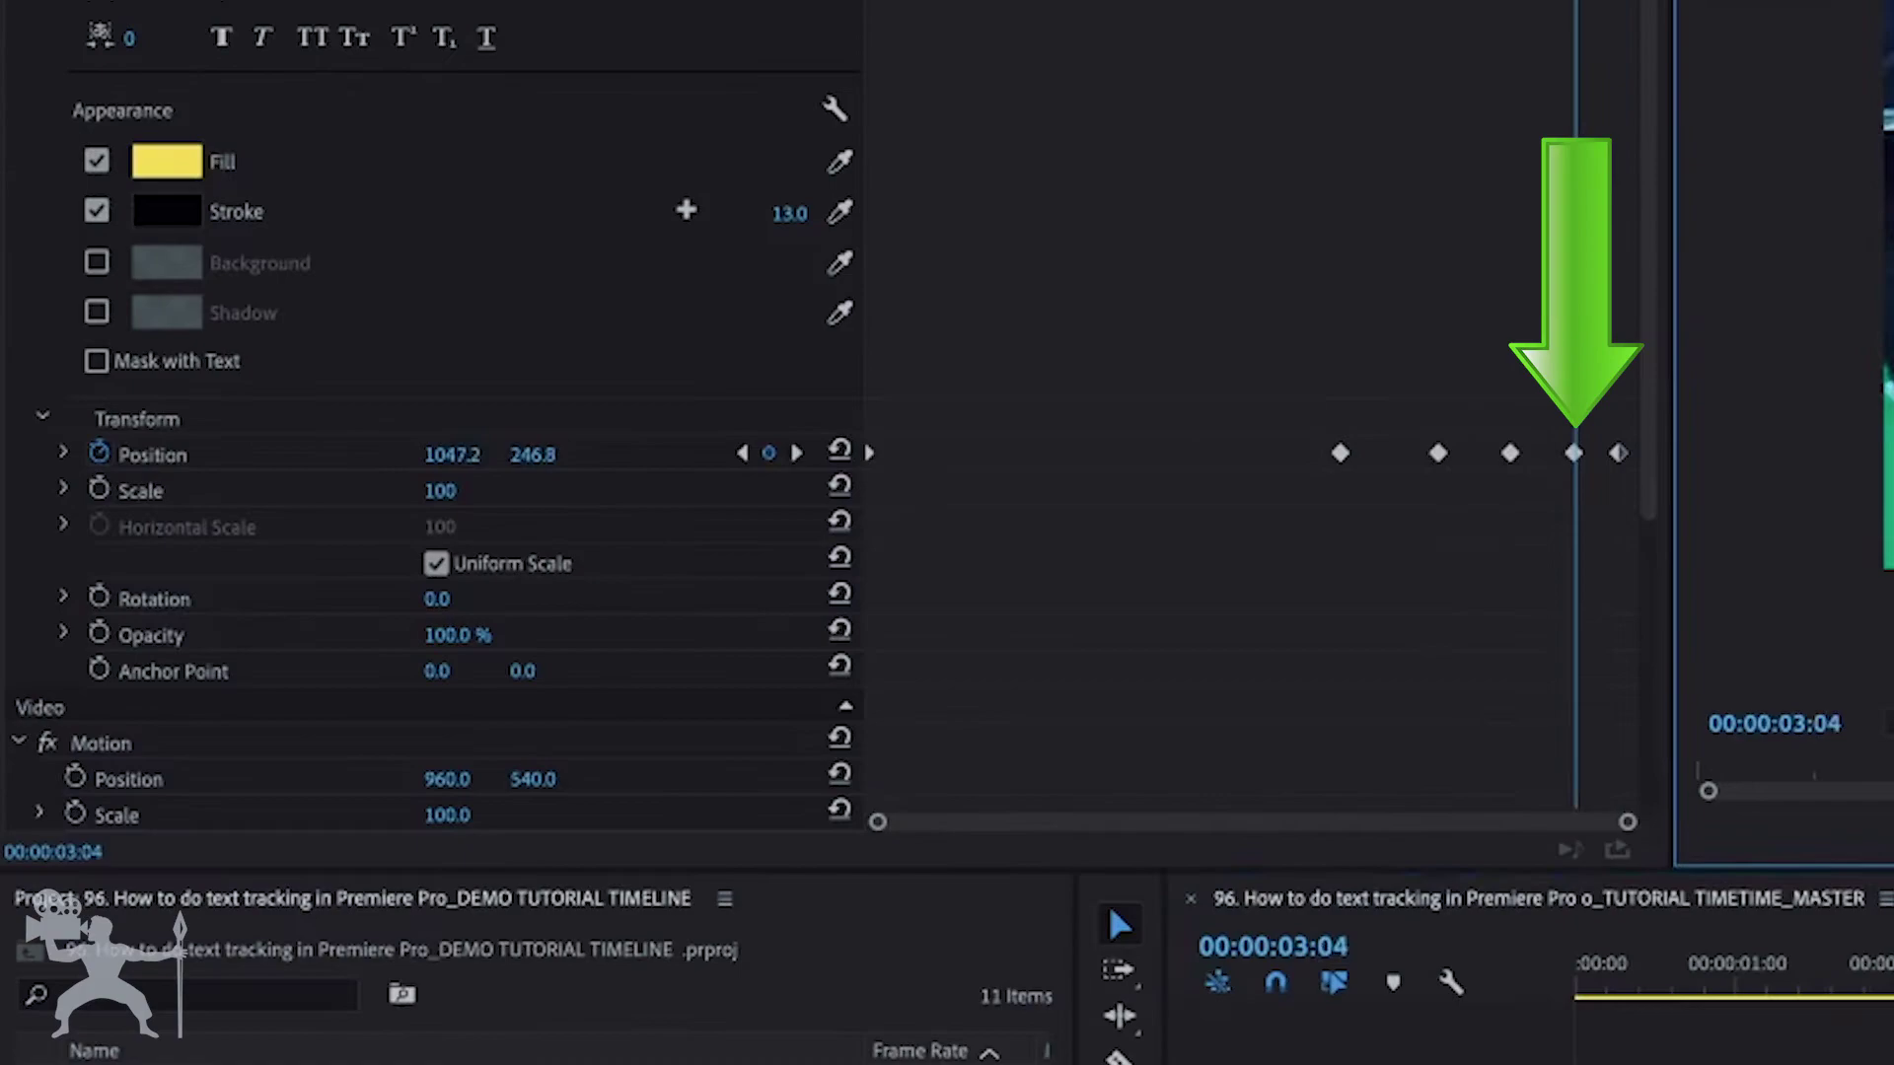
# Add in-between and early Position keyframes, ending with the X at 1132.4, 259.7 at 00:00:00:05.
pyautogui.moveTo(878, 726); pyautogui.dragTo(801, 726)
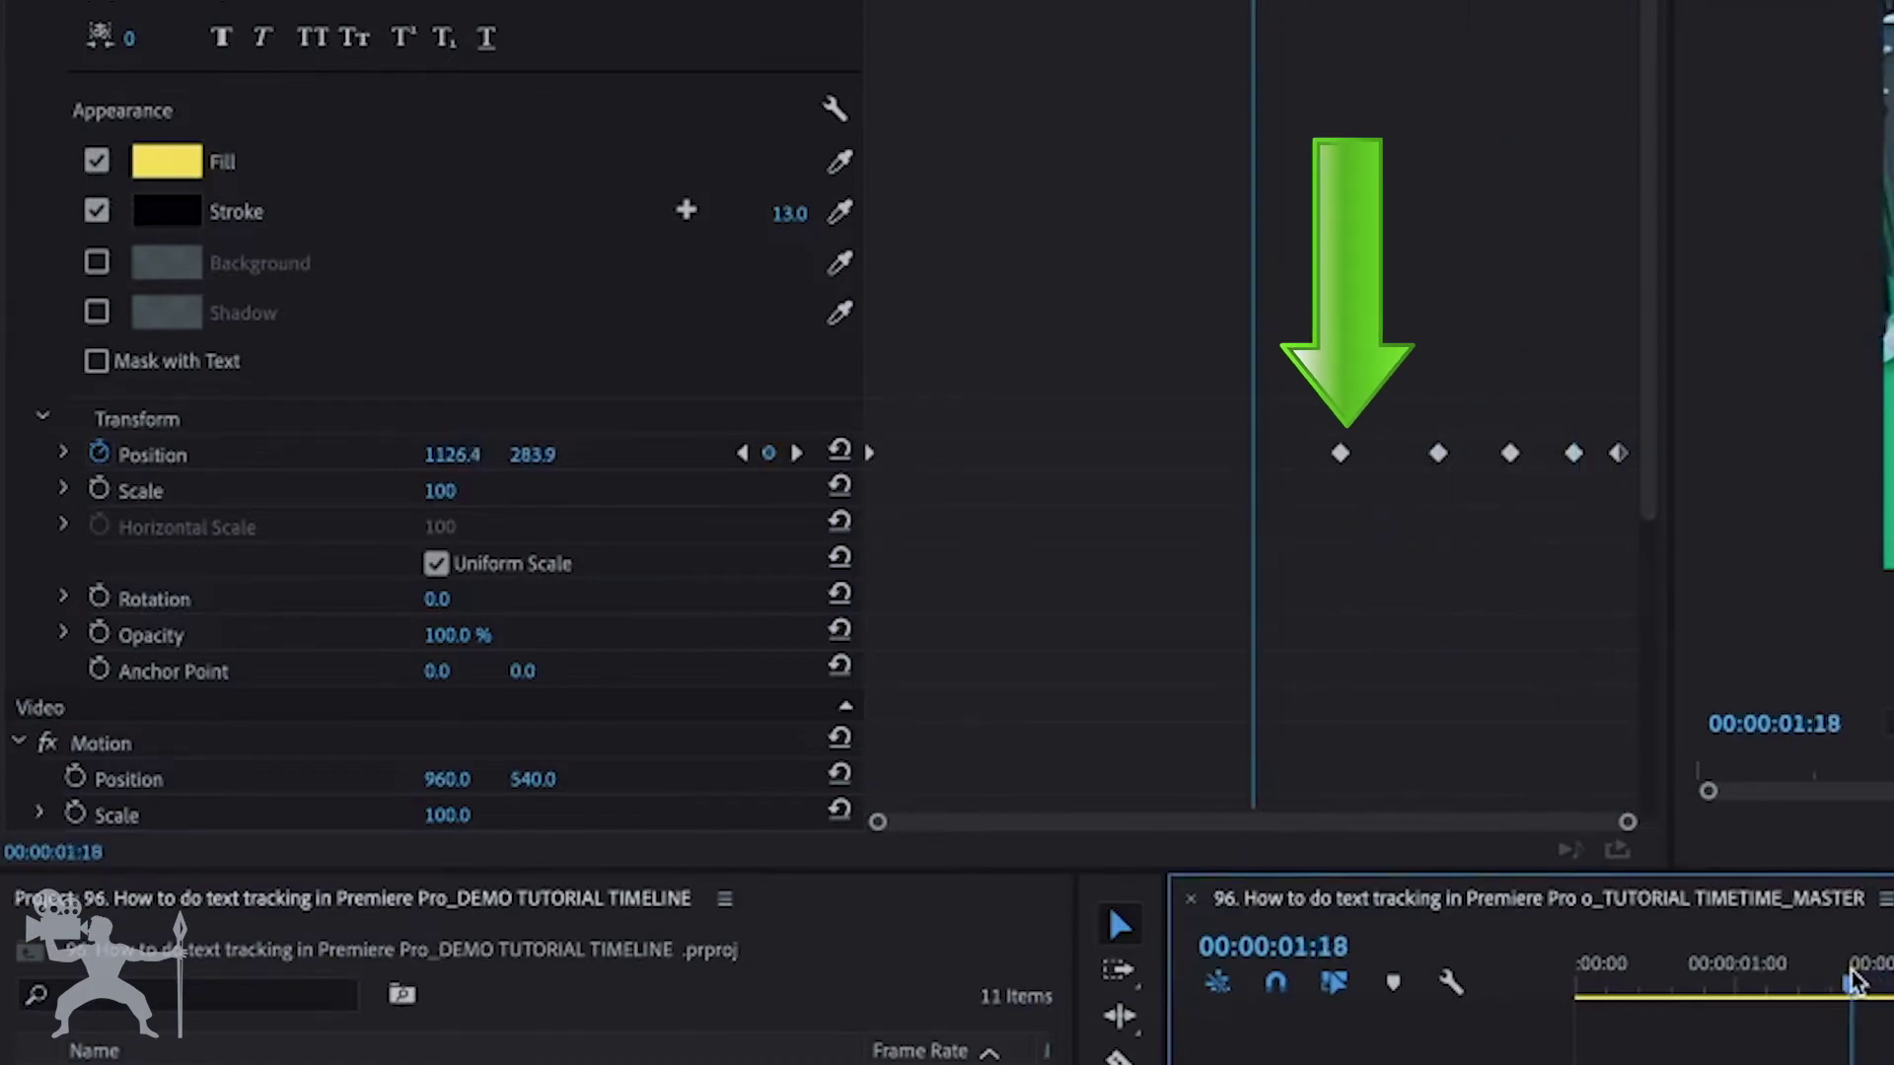
pyautogui.moveTo(1853, 981); pyautogui.dragTo(1837, 980)
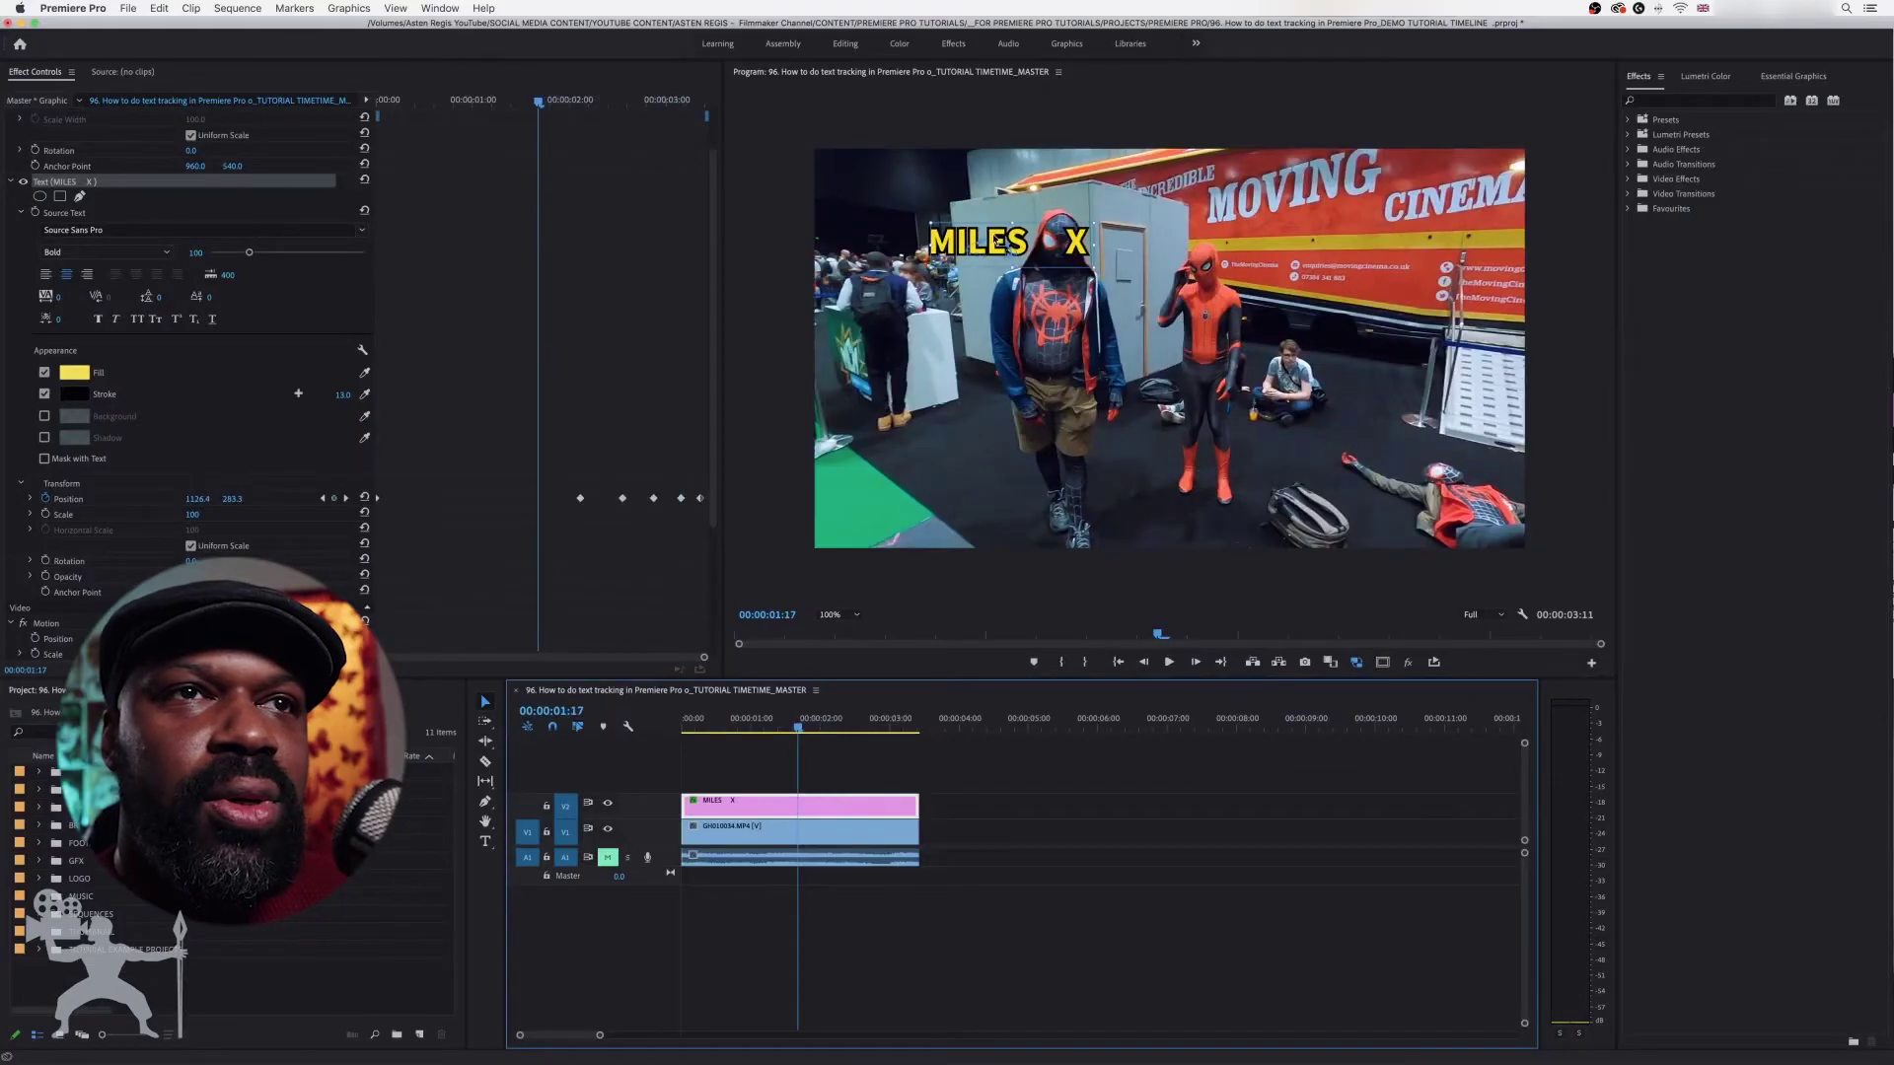
pyautogui.moveTo(1004, 244); pyautogui.dragTo(984, 242)
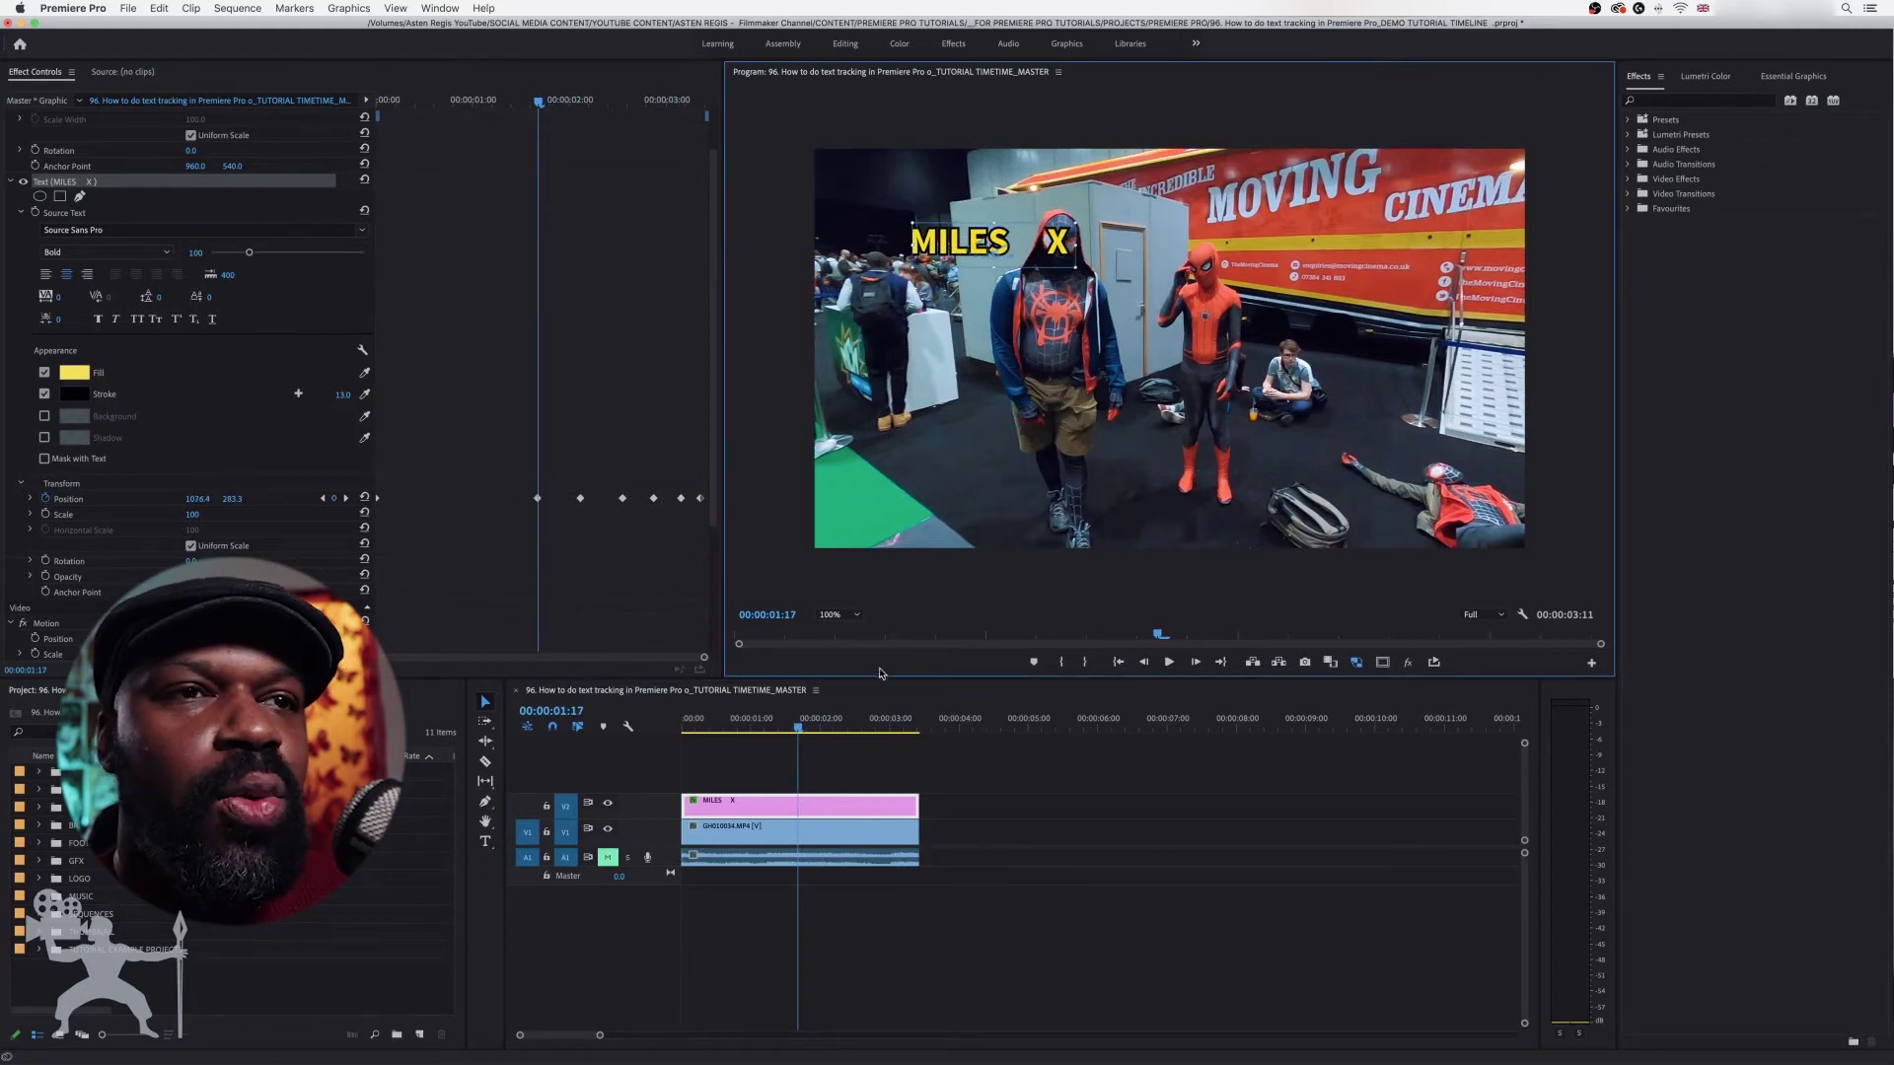
pyautogui.moveTo(798, 726); pyautogui.dragTo(747, 725)
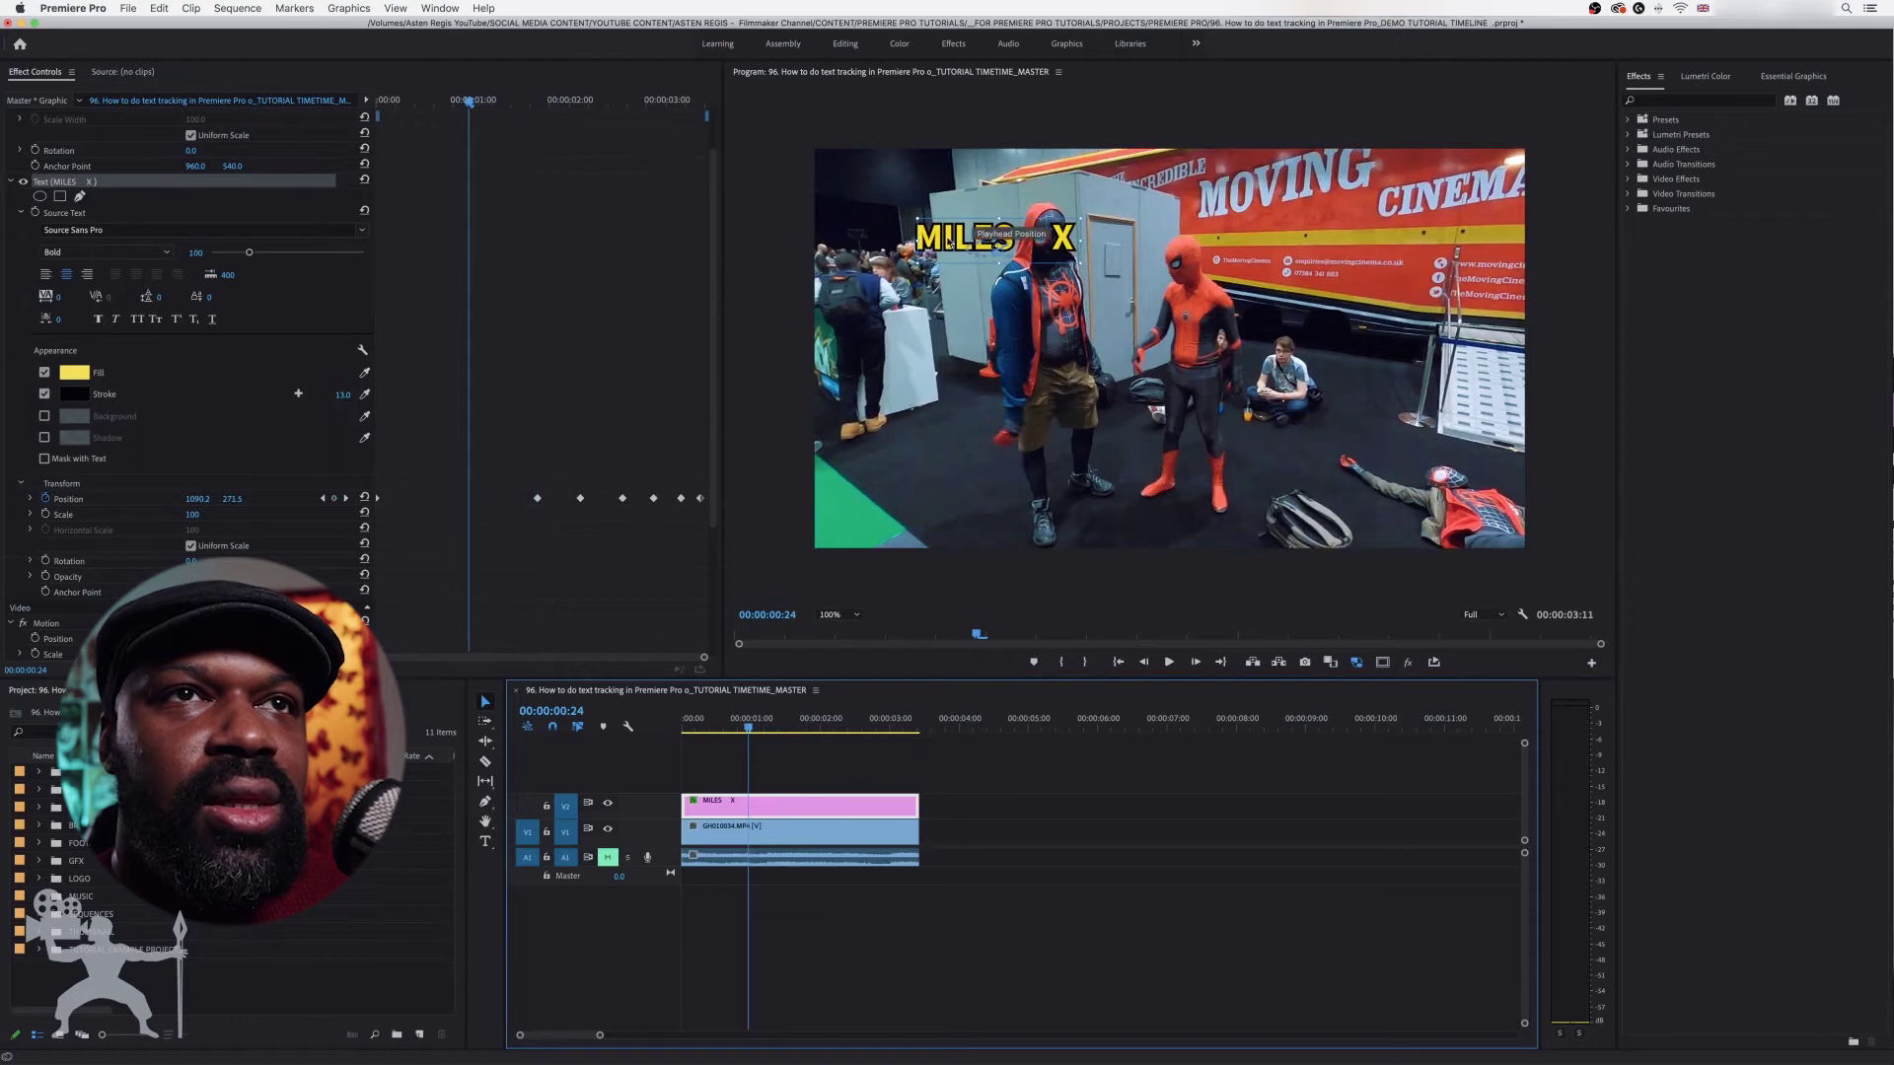
pyautogui.moveTo(949, 241); pyautogui.dragTo(940, 241)
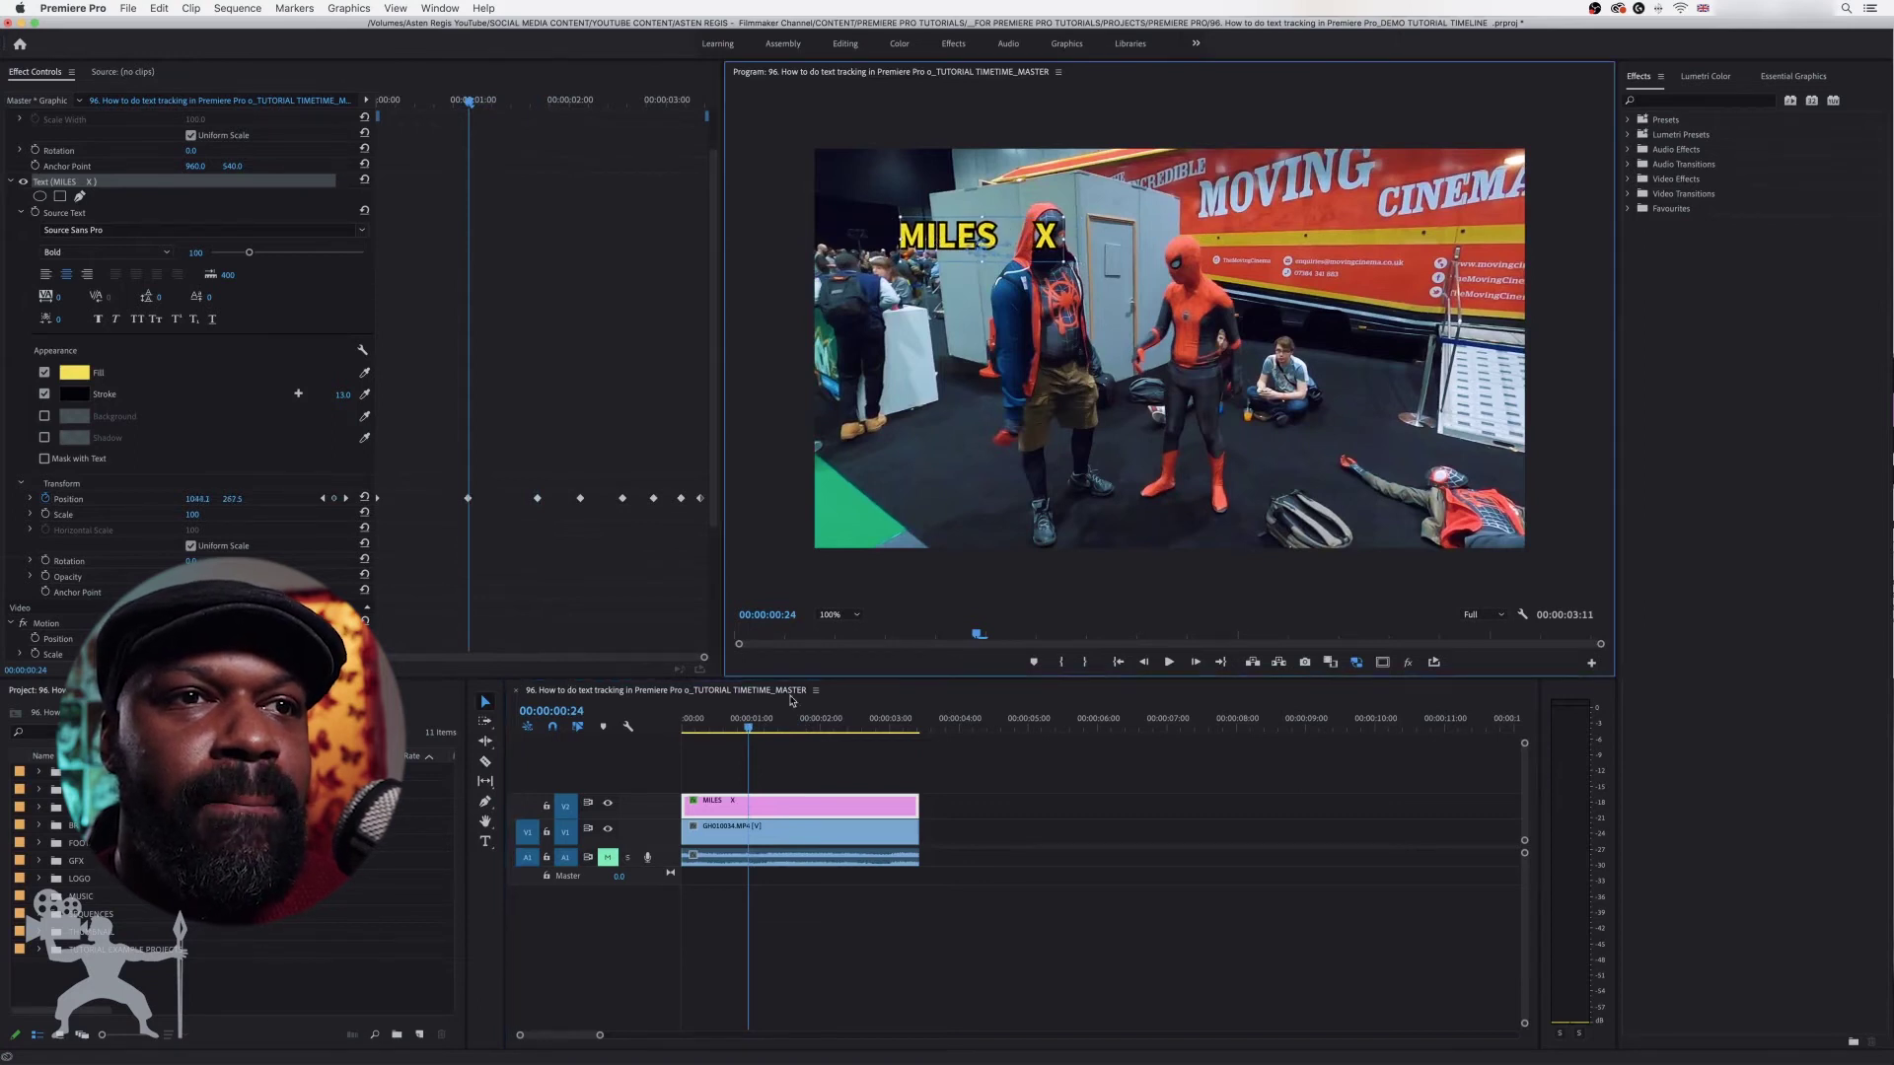
pyautogui.click(730, 726)
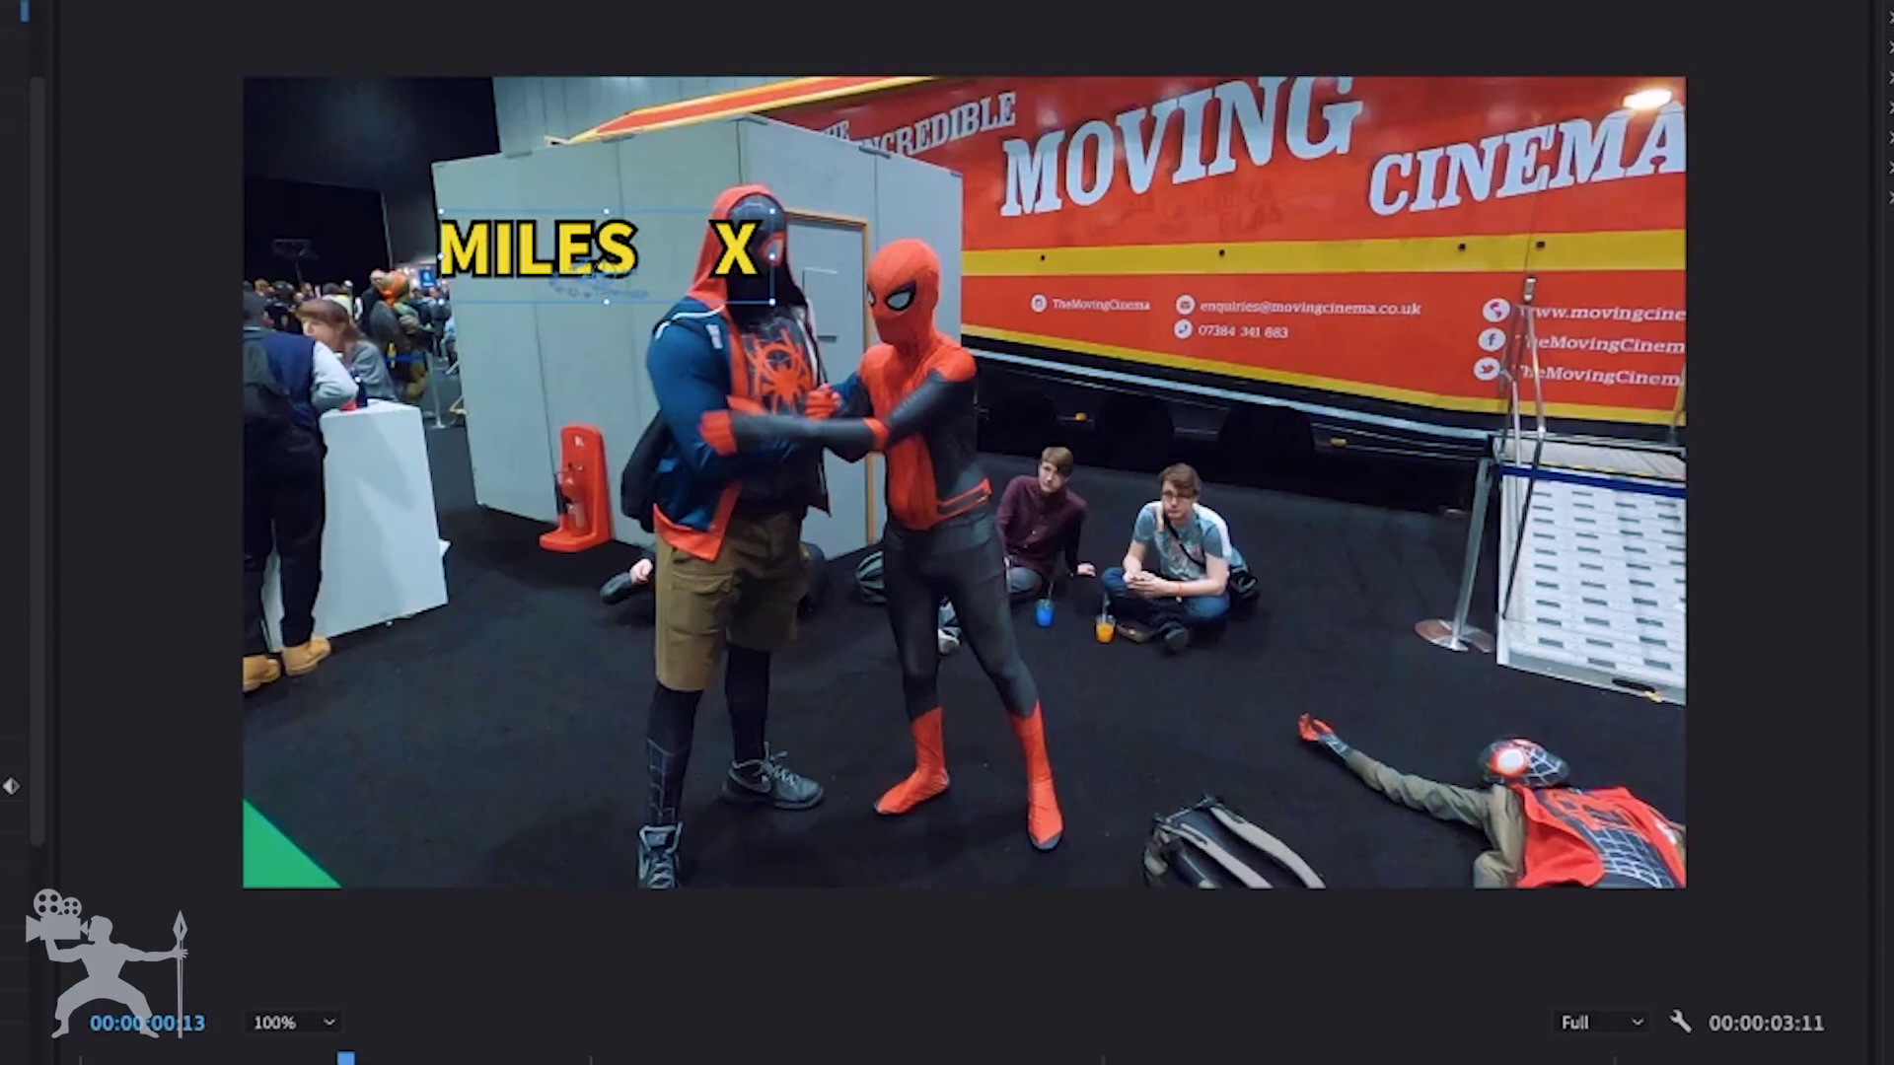
pyautogui.moveTo(540, 260); pyautogui.dragTo(559, 242)
pyautogui.press('Left')
pyautogui.press('Left')
pyautogui.press('Left')
pyautogui.press('Left')
pyautogui.press('Left')
pyautogui.press('Left')
pyautogui.press('Left')
pyautogui.press('Left')
pyautogui.press('Left')
pyautogui.press('Left')
pyautogui.press('Left')
pyautogui.press('Left')
pyautogui.press('Left')
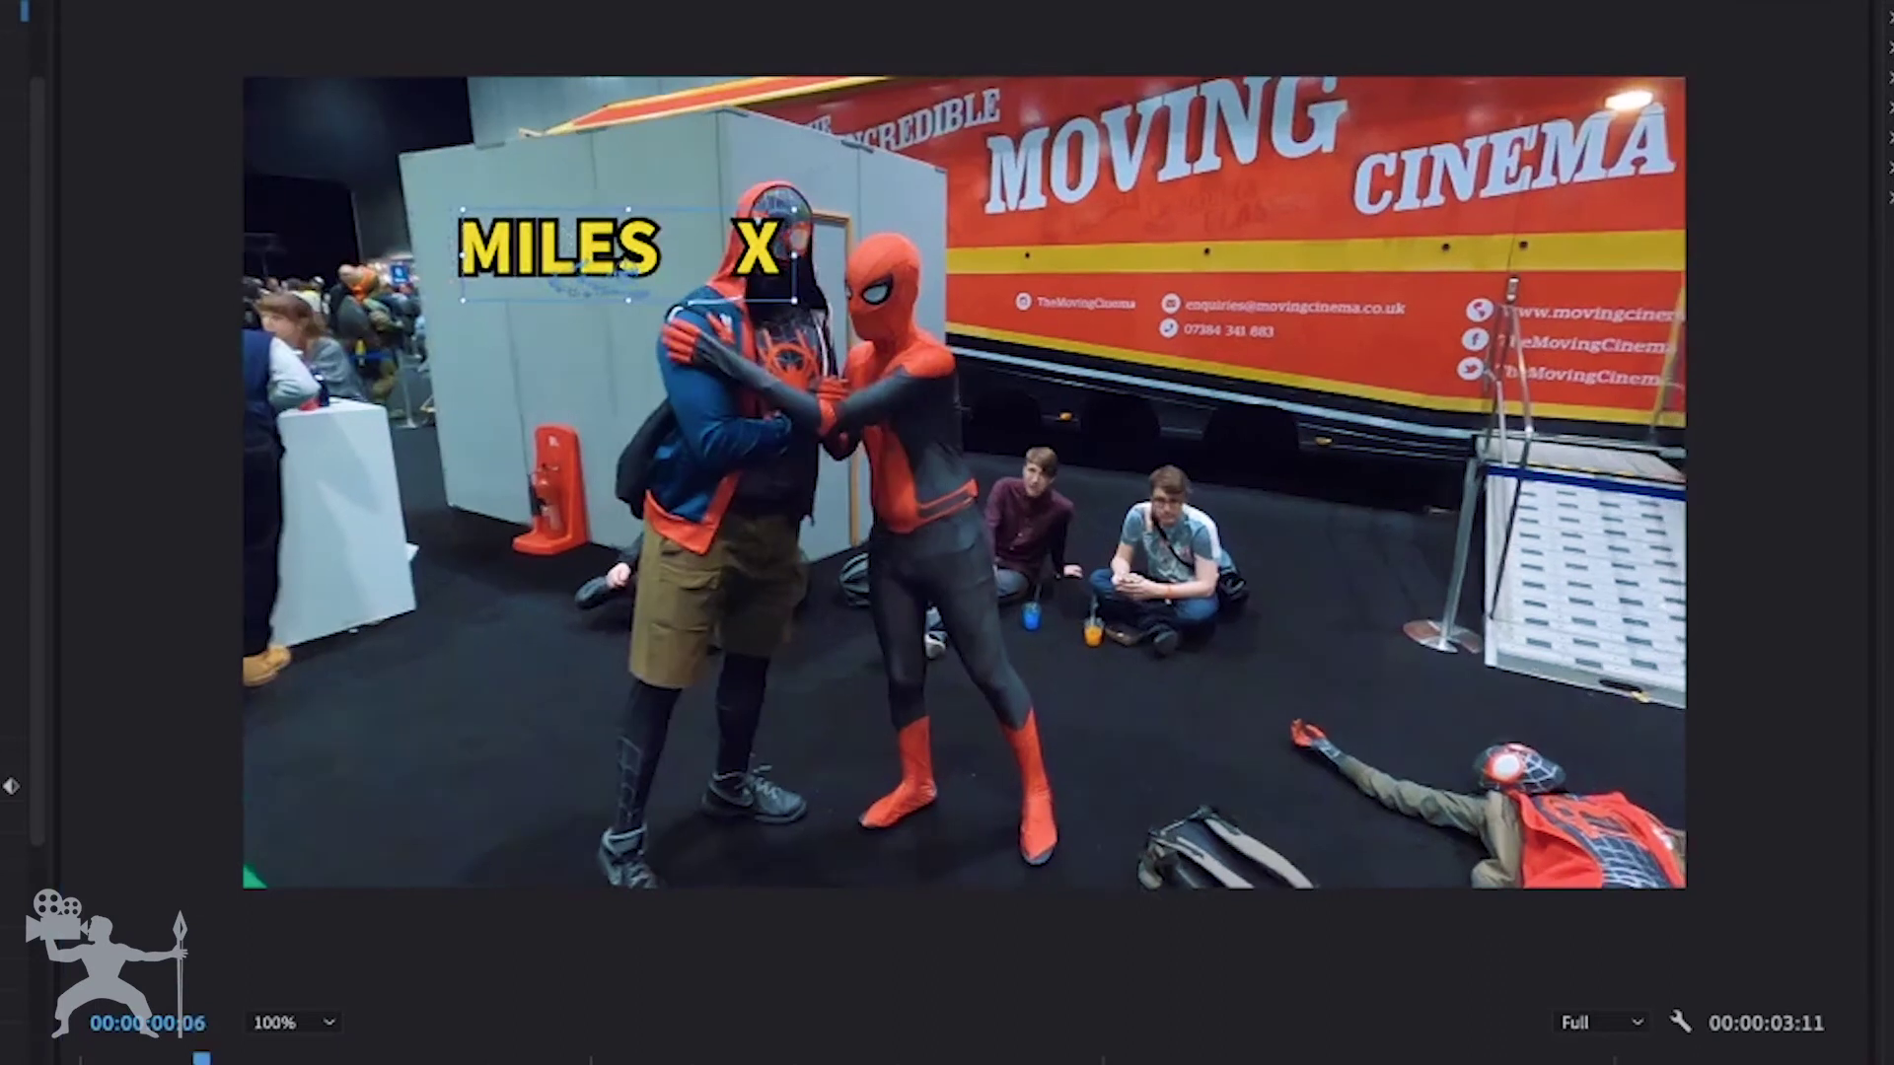
pyautogui.press('Right')
pyautogui.press('Right')
pyautogui.press('Right')
pyautogui.press('Right')
pyautogui.press('Right')
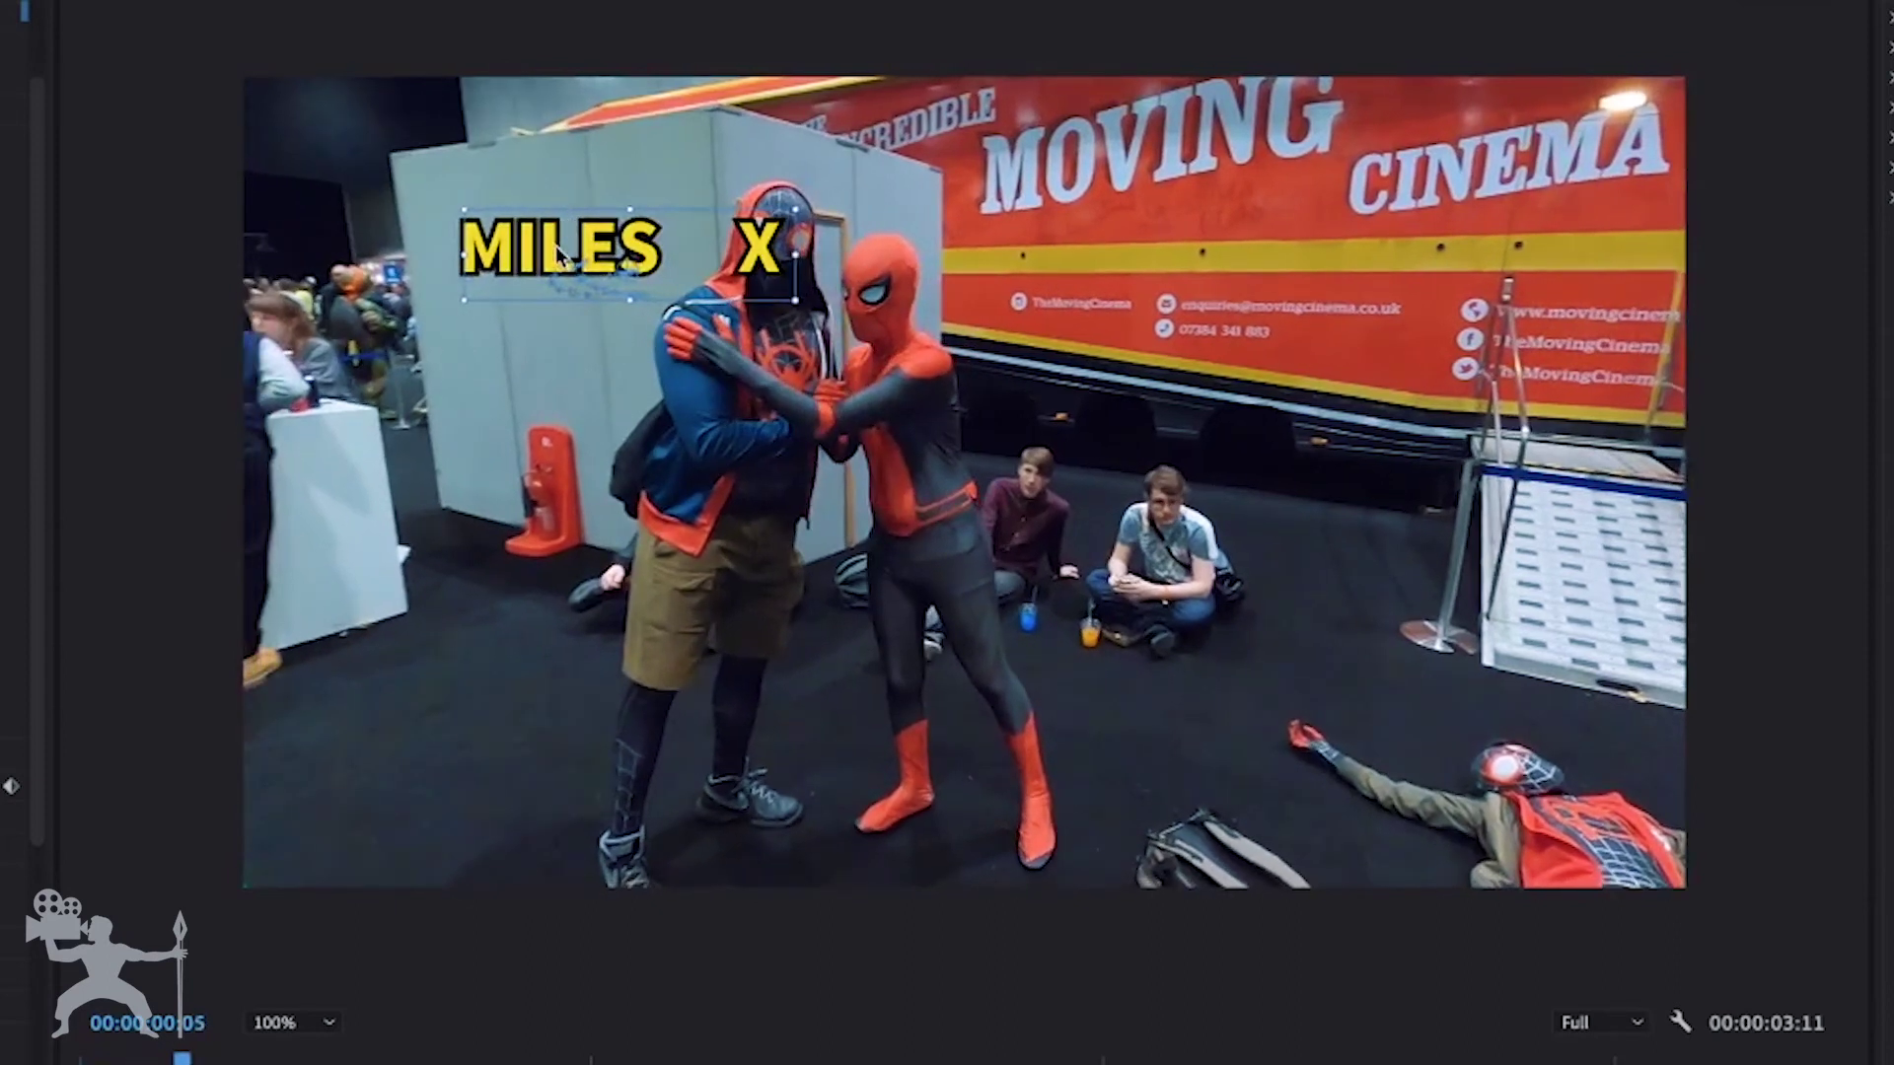
pyautogui.moveTo(555, 246); pyautogui.dragTo(578, 255)
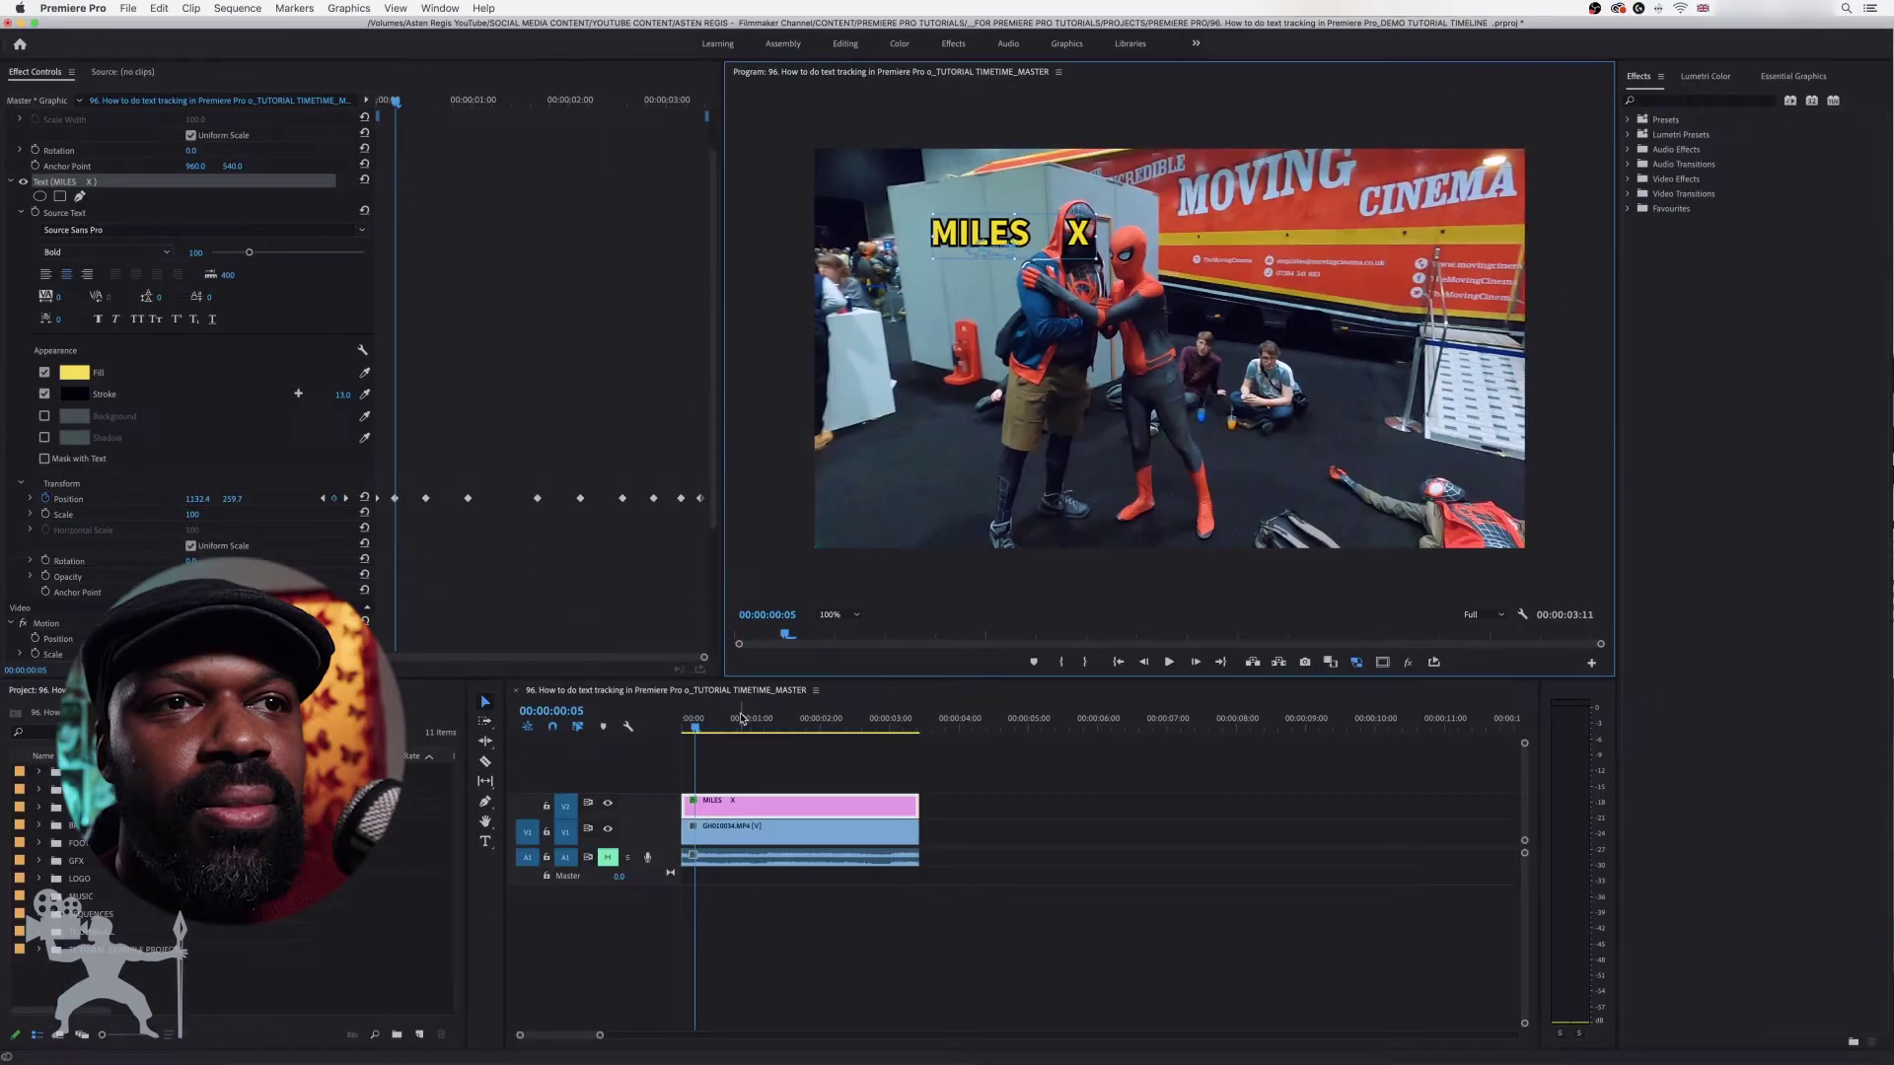
# Play back the tracked title, then stop at 00:00:01:11 with the Type tool selected.
pyautogui.moveTo(720, 731); pyautogui.dragTo(668, 730)
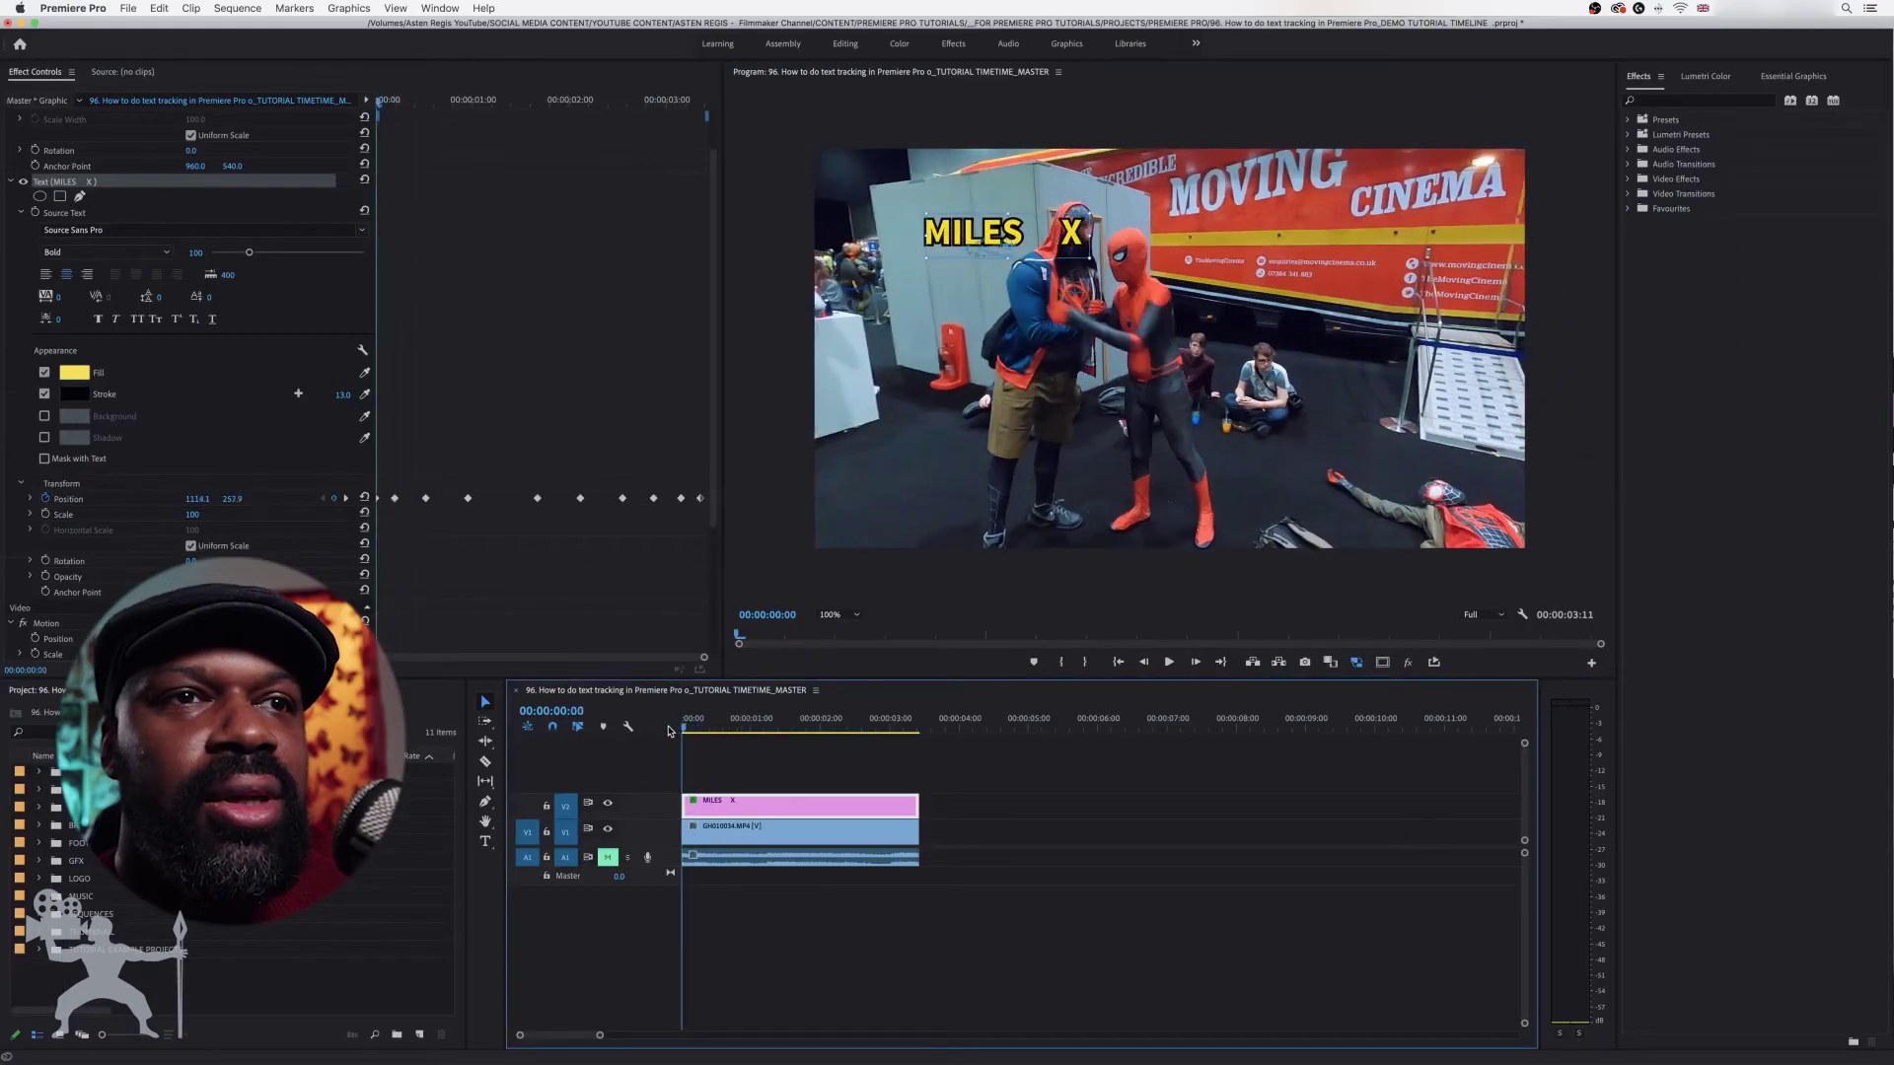
pyautogui.press('space')
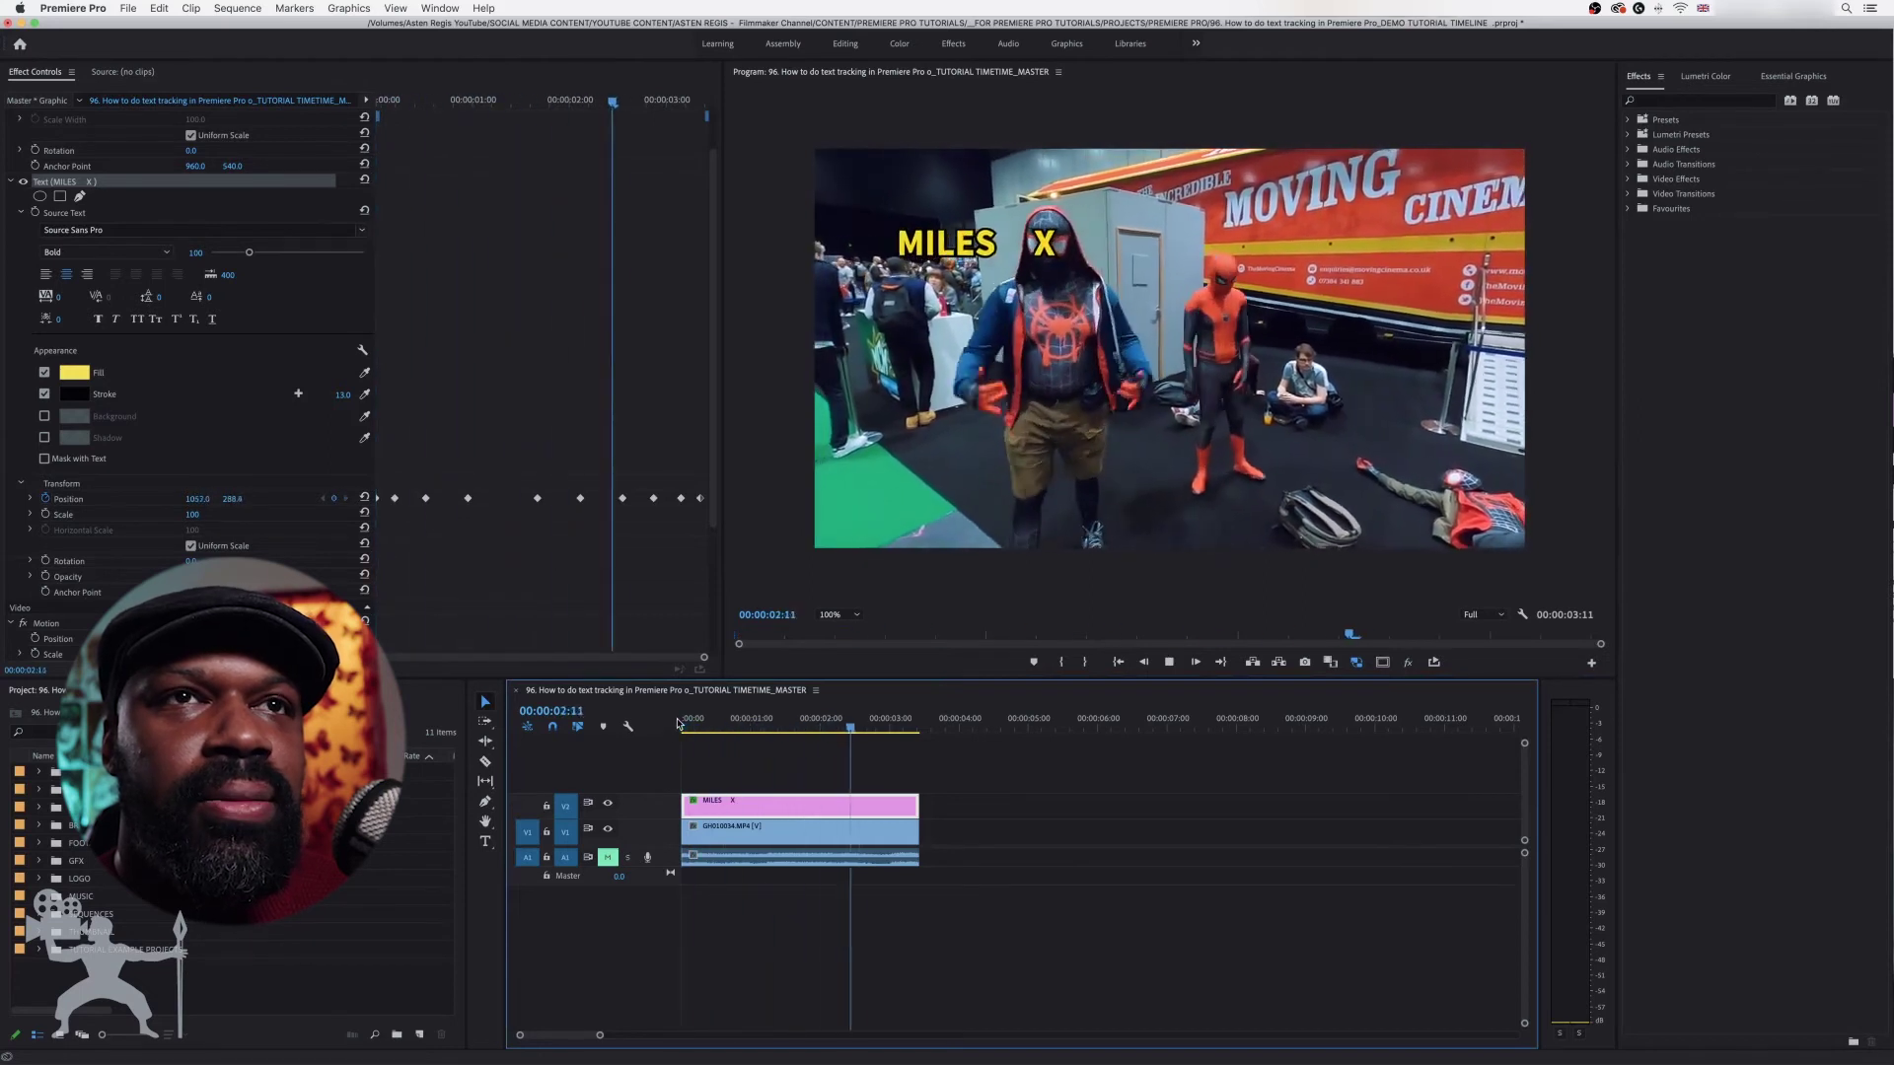
pyautogui.press('space')
pyautogui.moveTo(891, 728); pyautogui.dragTo(784, 731)
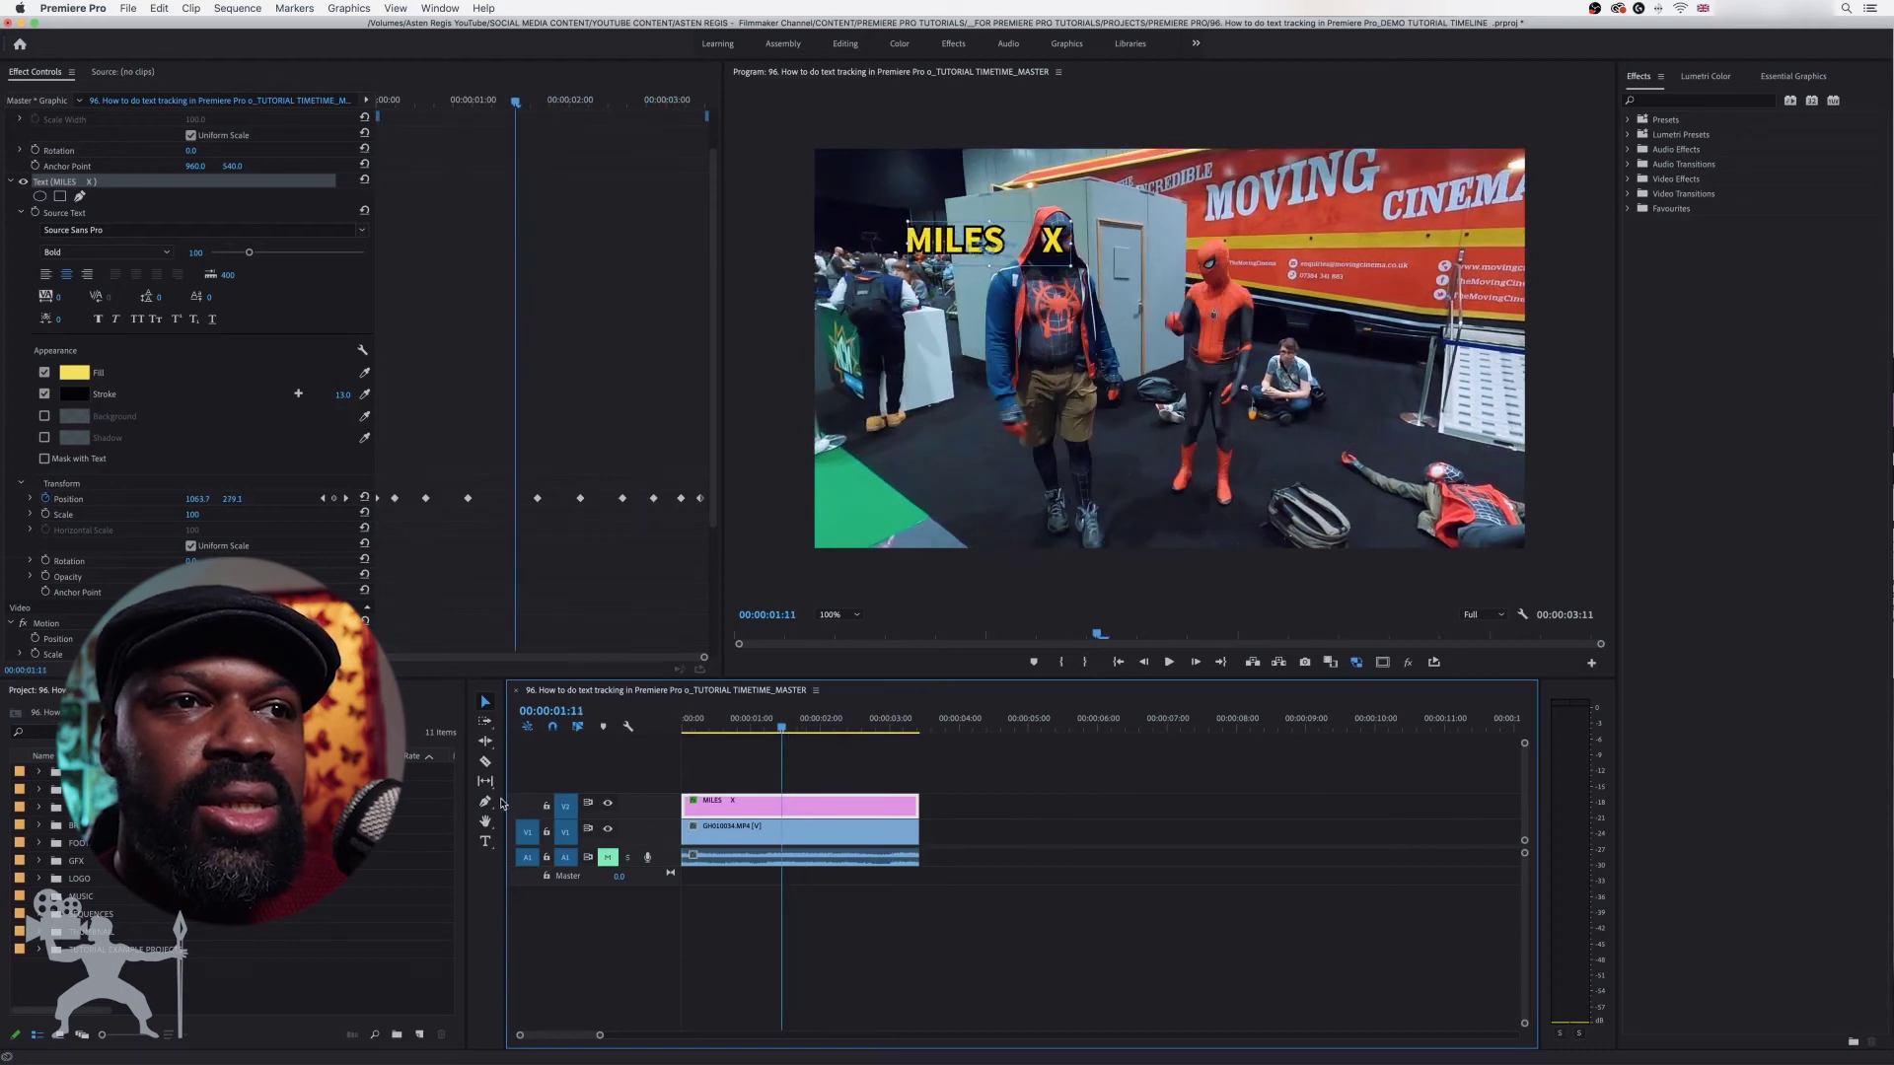
pyautogui.click(484, 843)
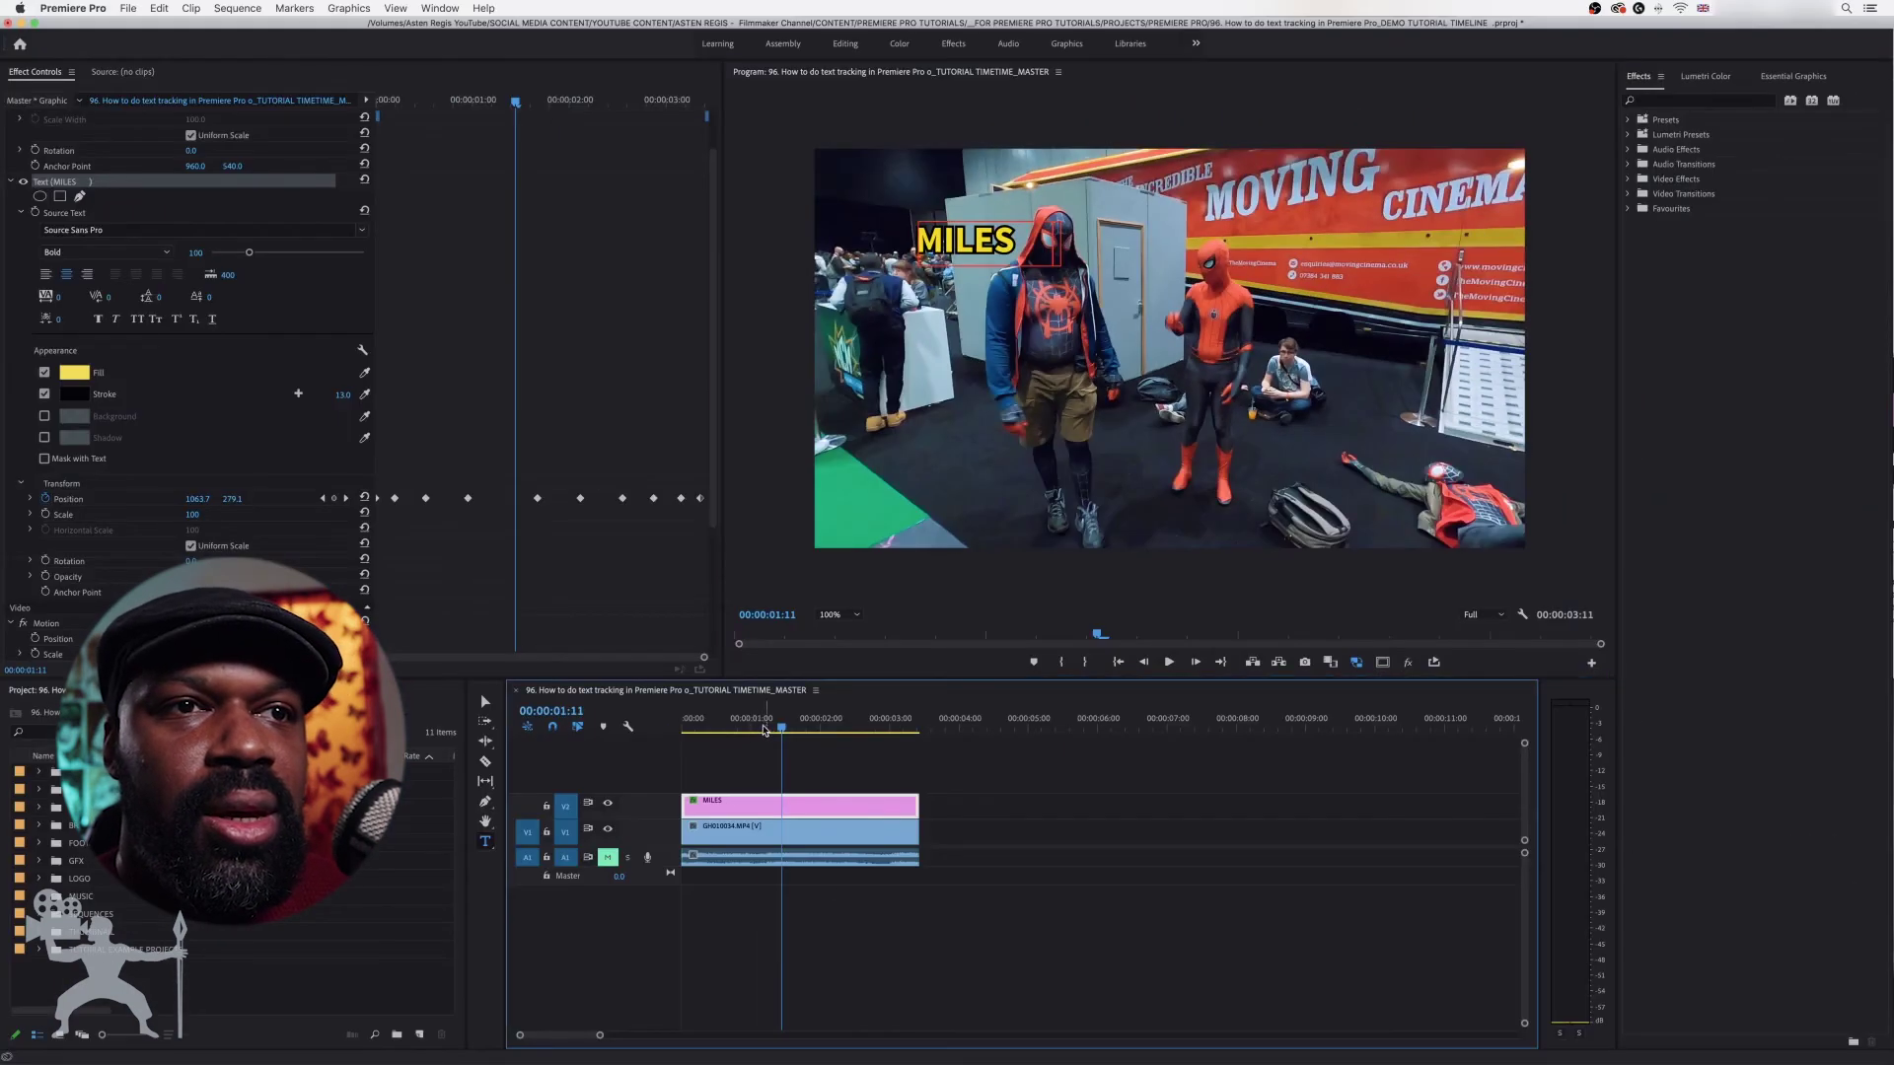
# Play the standalone MILES title from the start to confirm it follows the subject.
pyautogui.moveTo(765, 729); pyautogui.dragTo(685, 730)
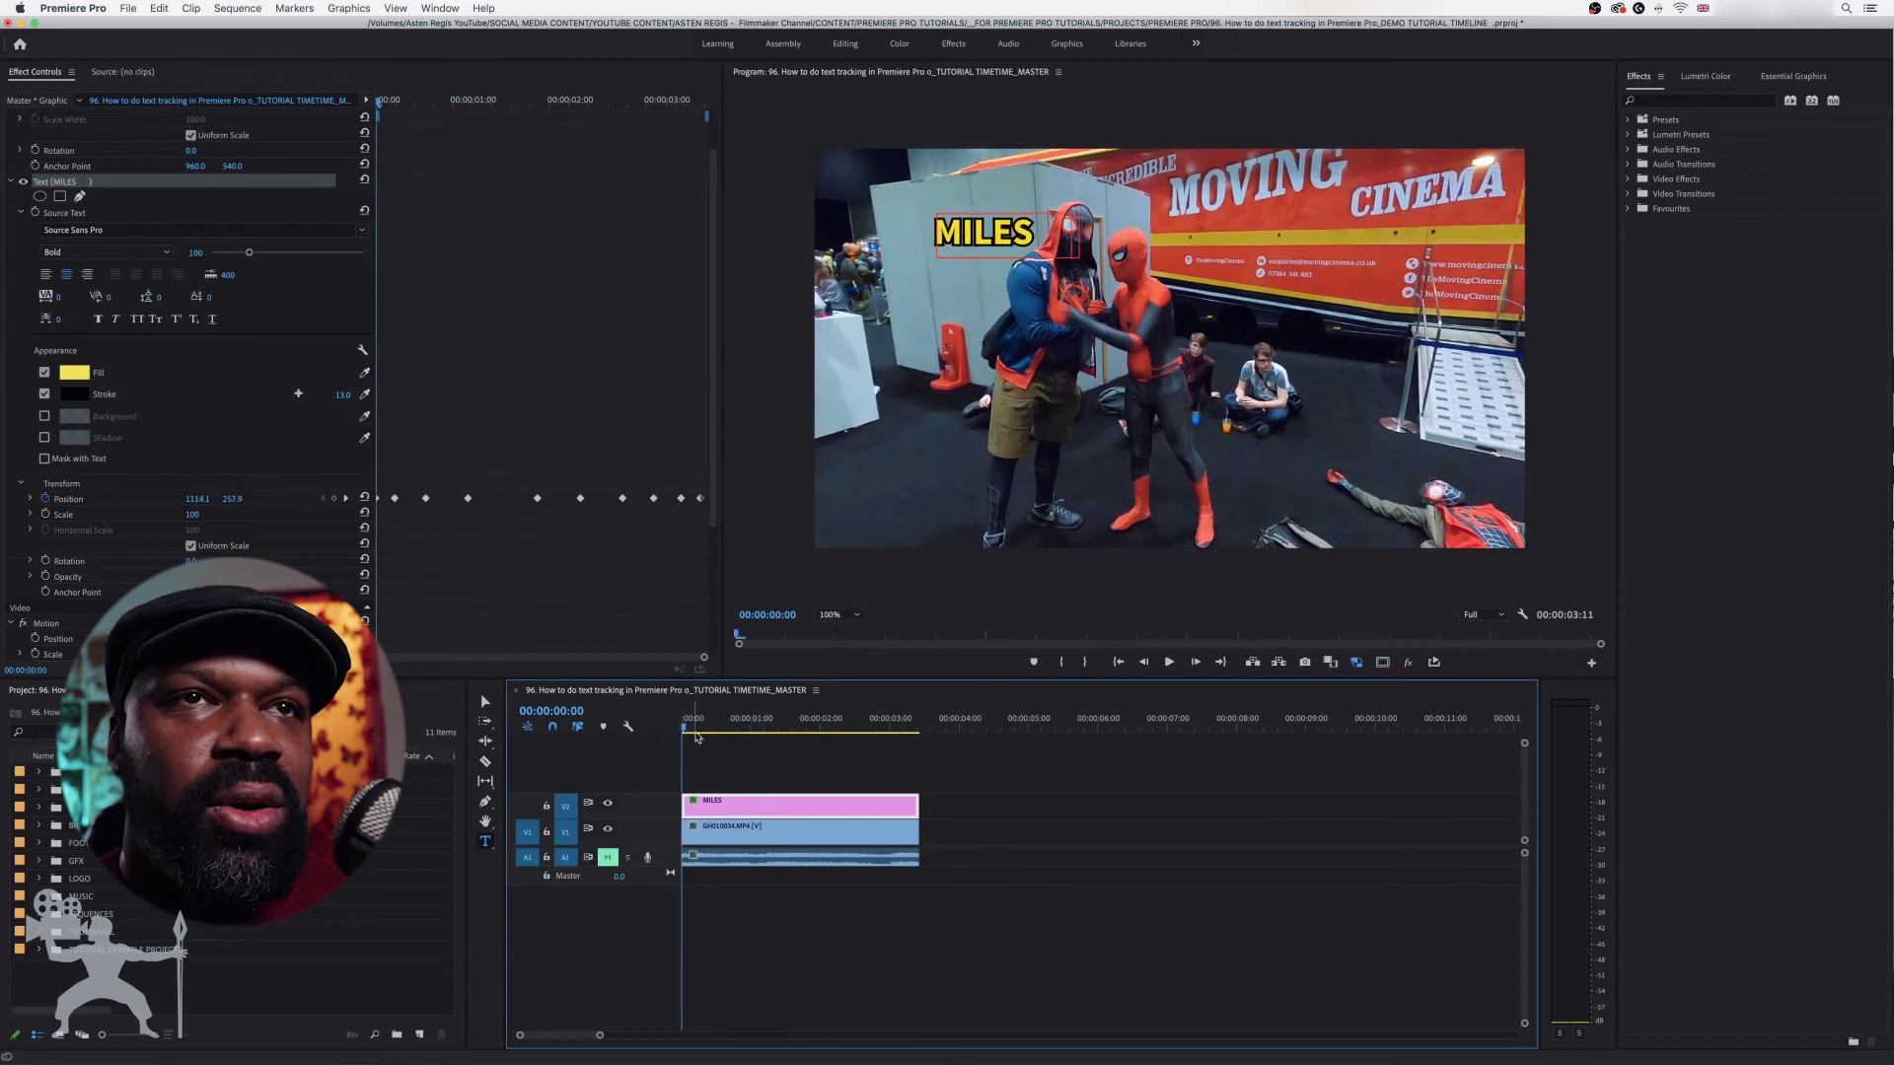
pyautogui.press('space')
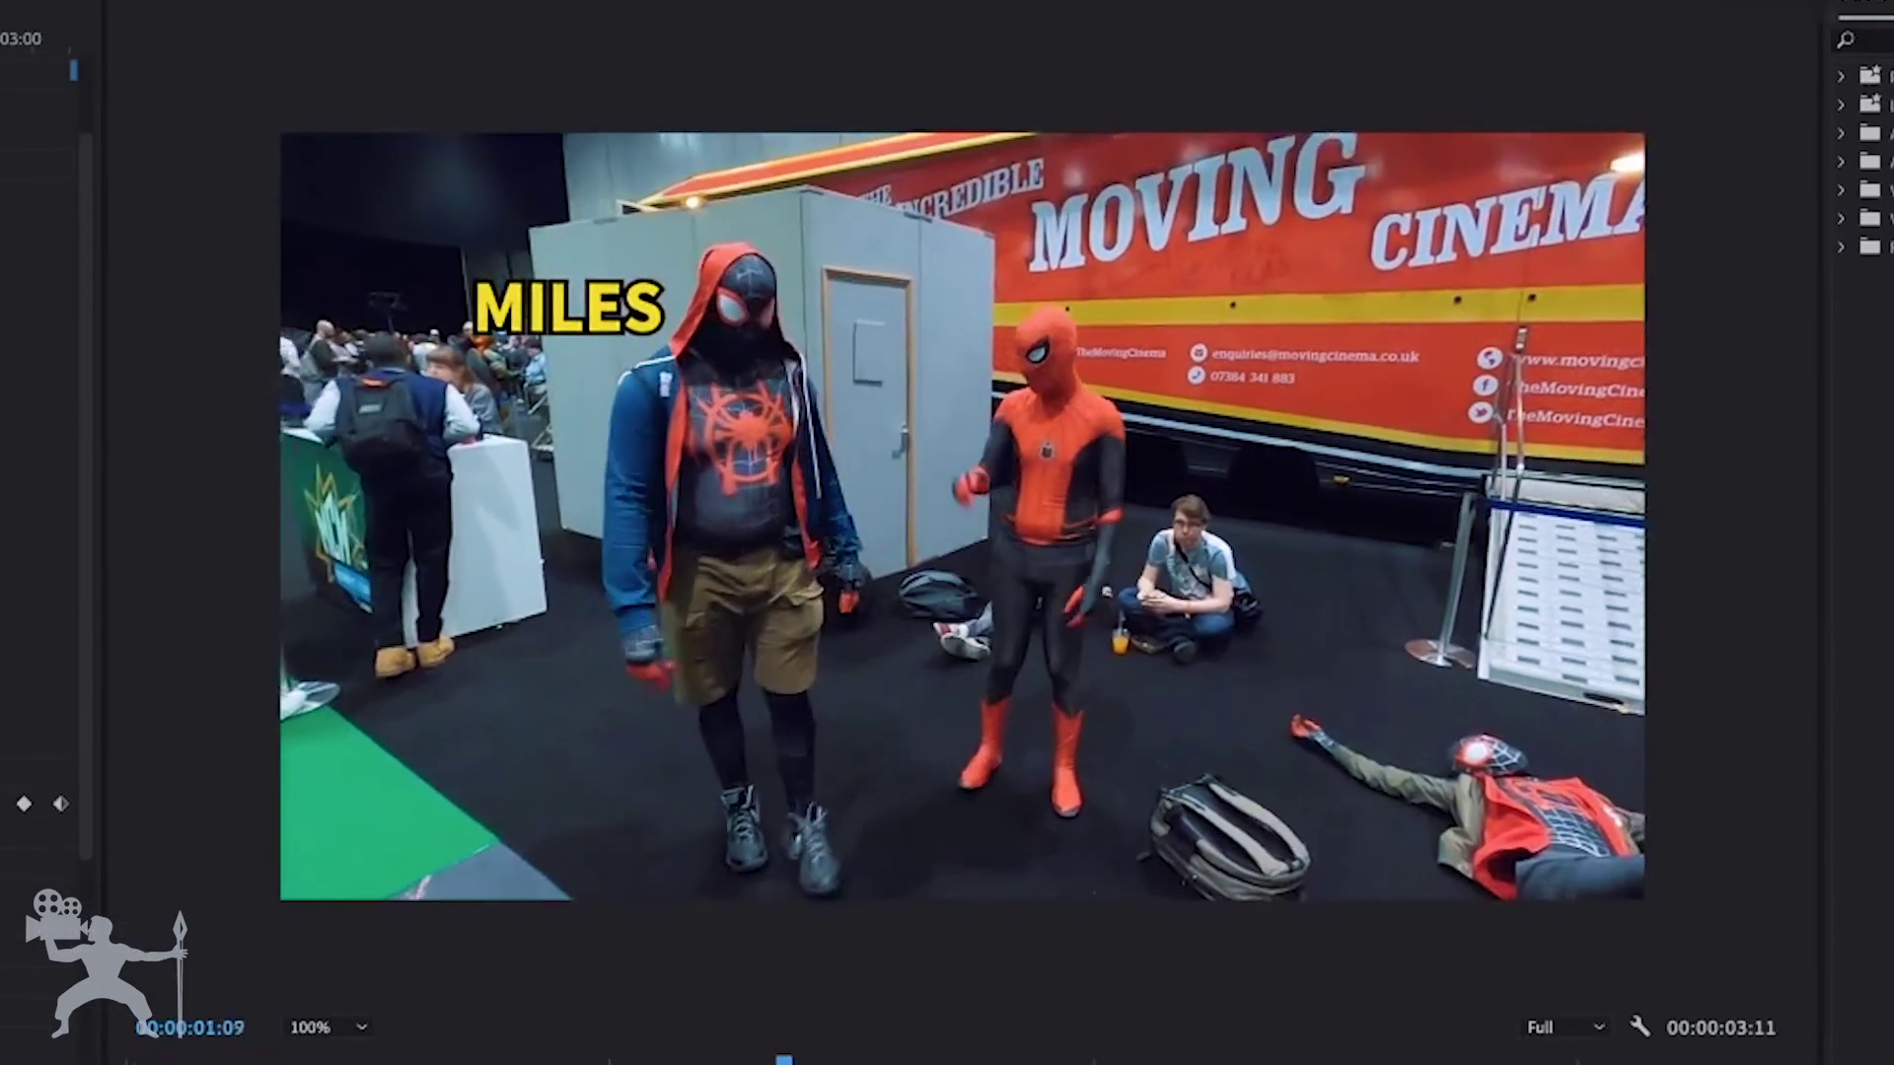